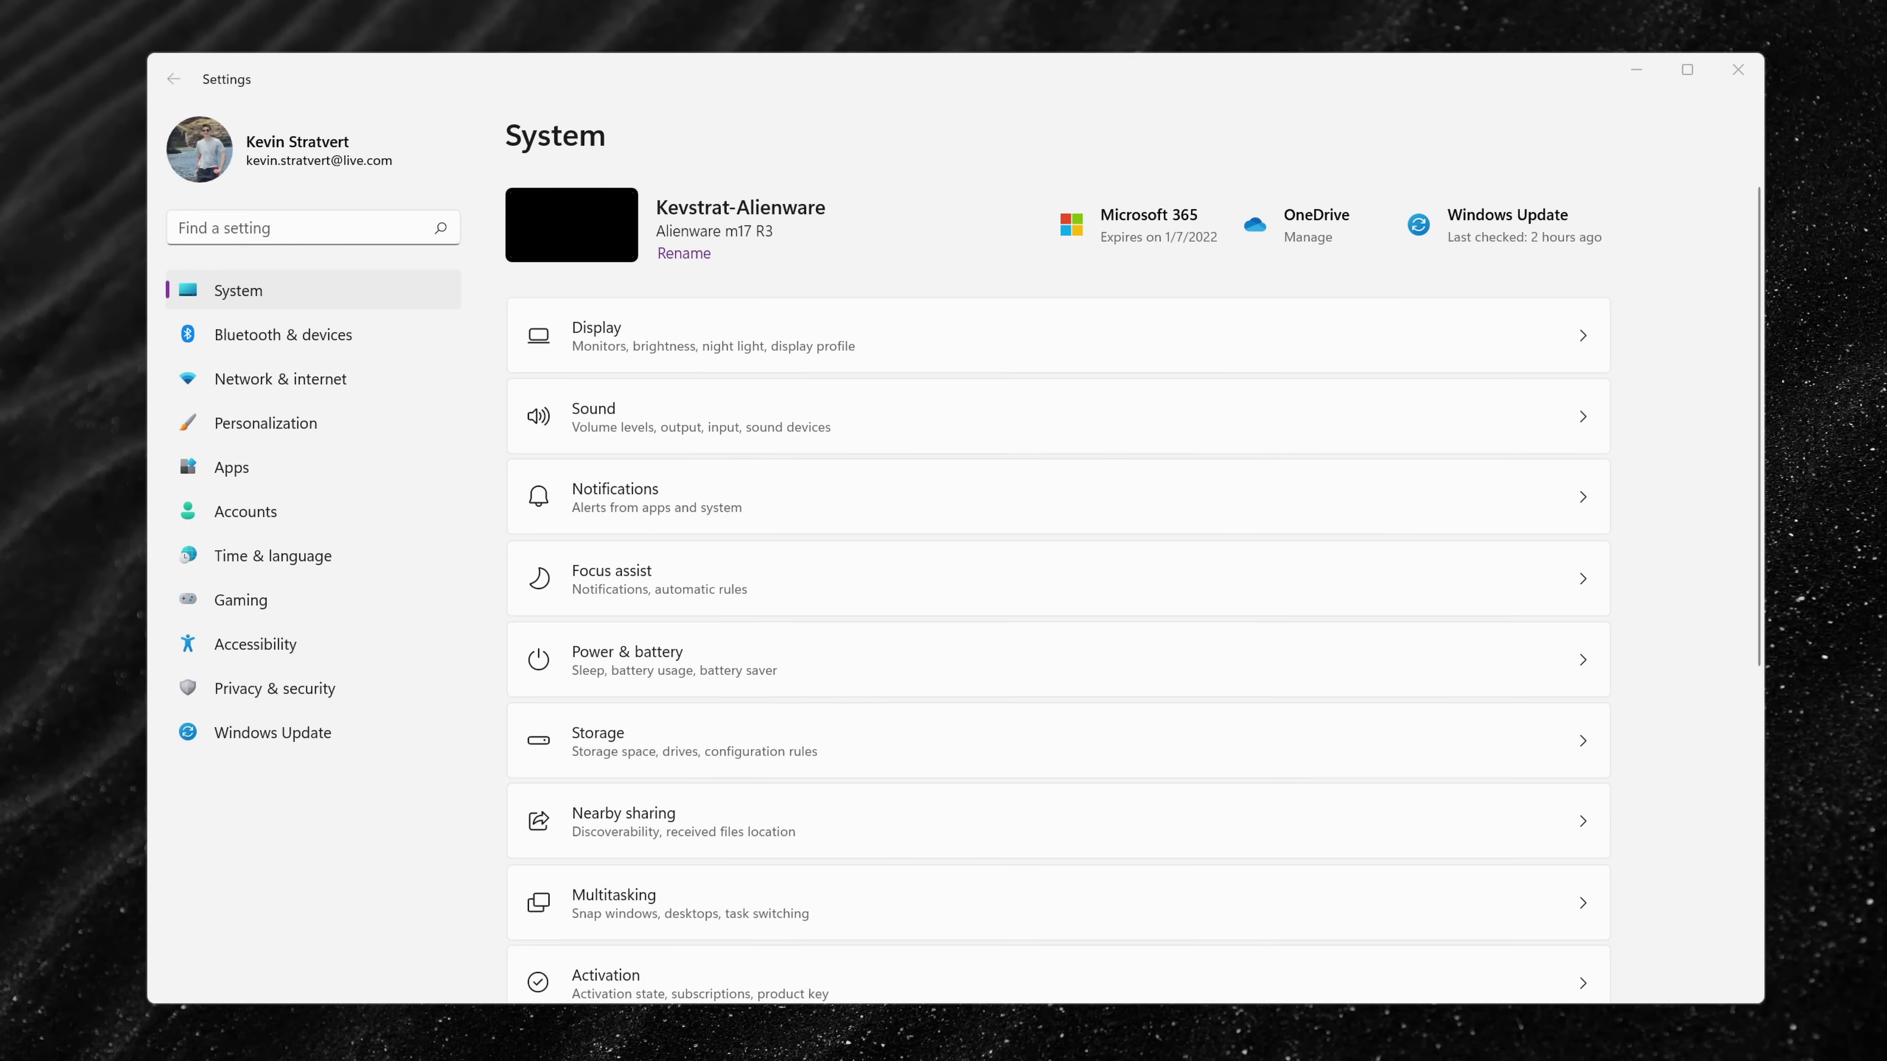
# - On the Sound page, confirm Loopback is the recording input, then open All sound devices
pyautogui.click(902, 211)
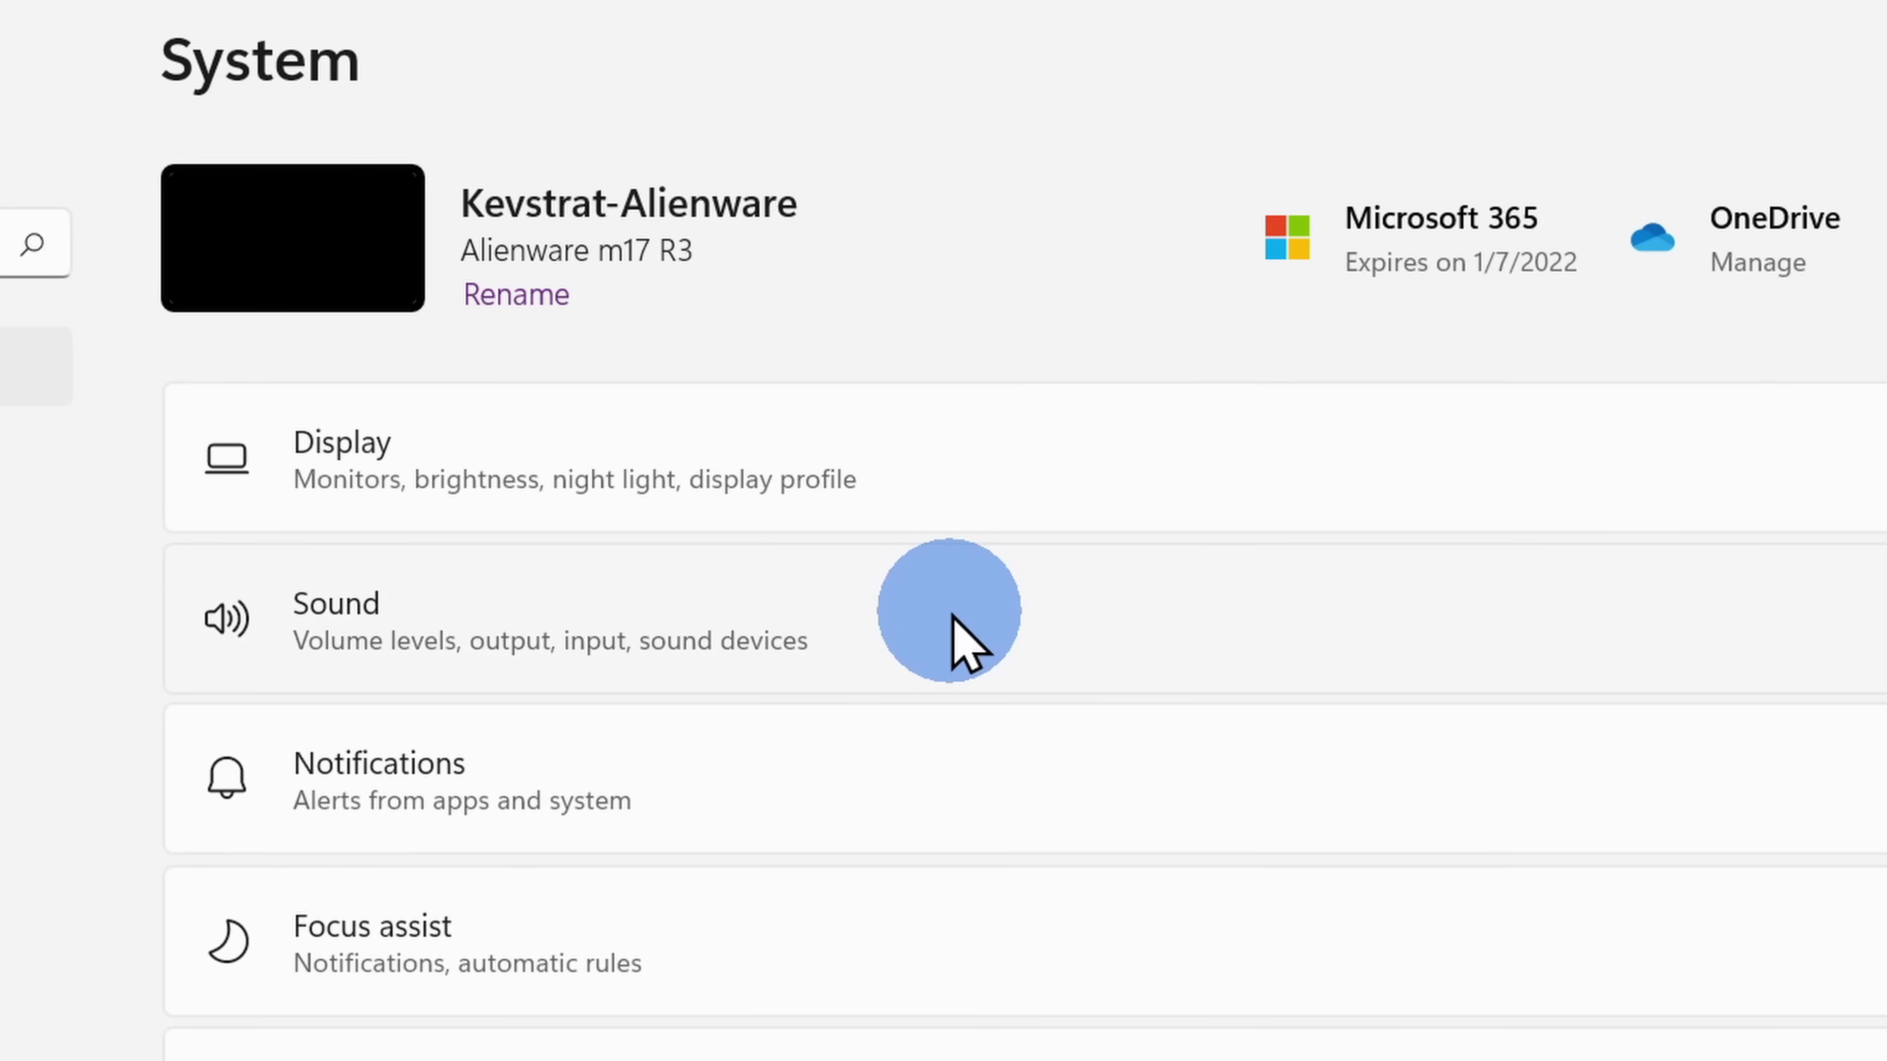
pyautogui.click(952, 614)
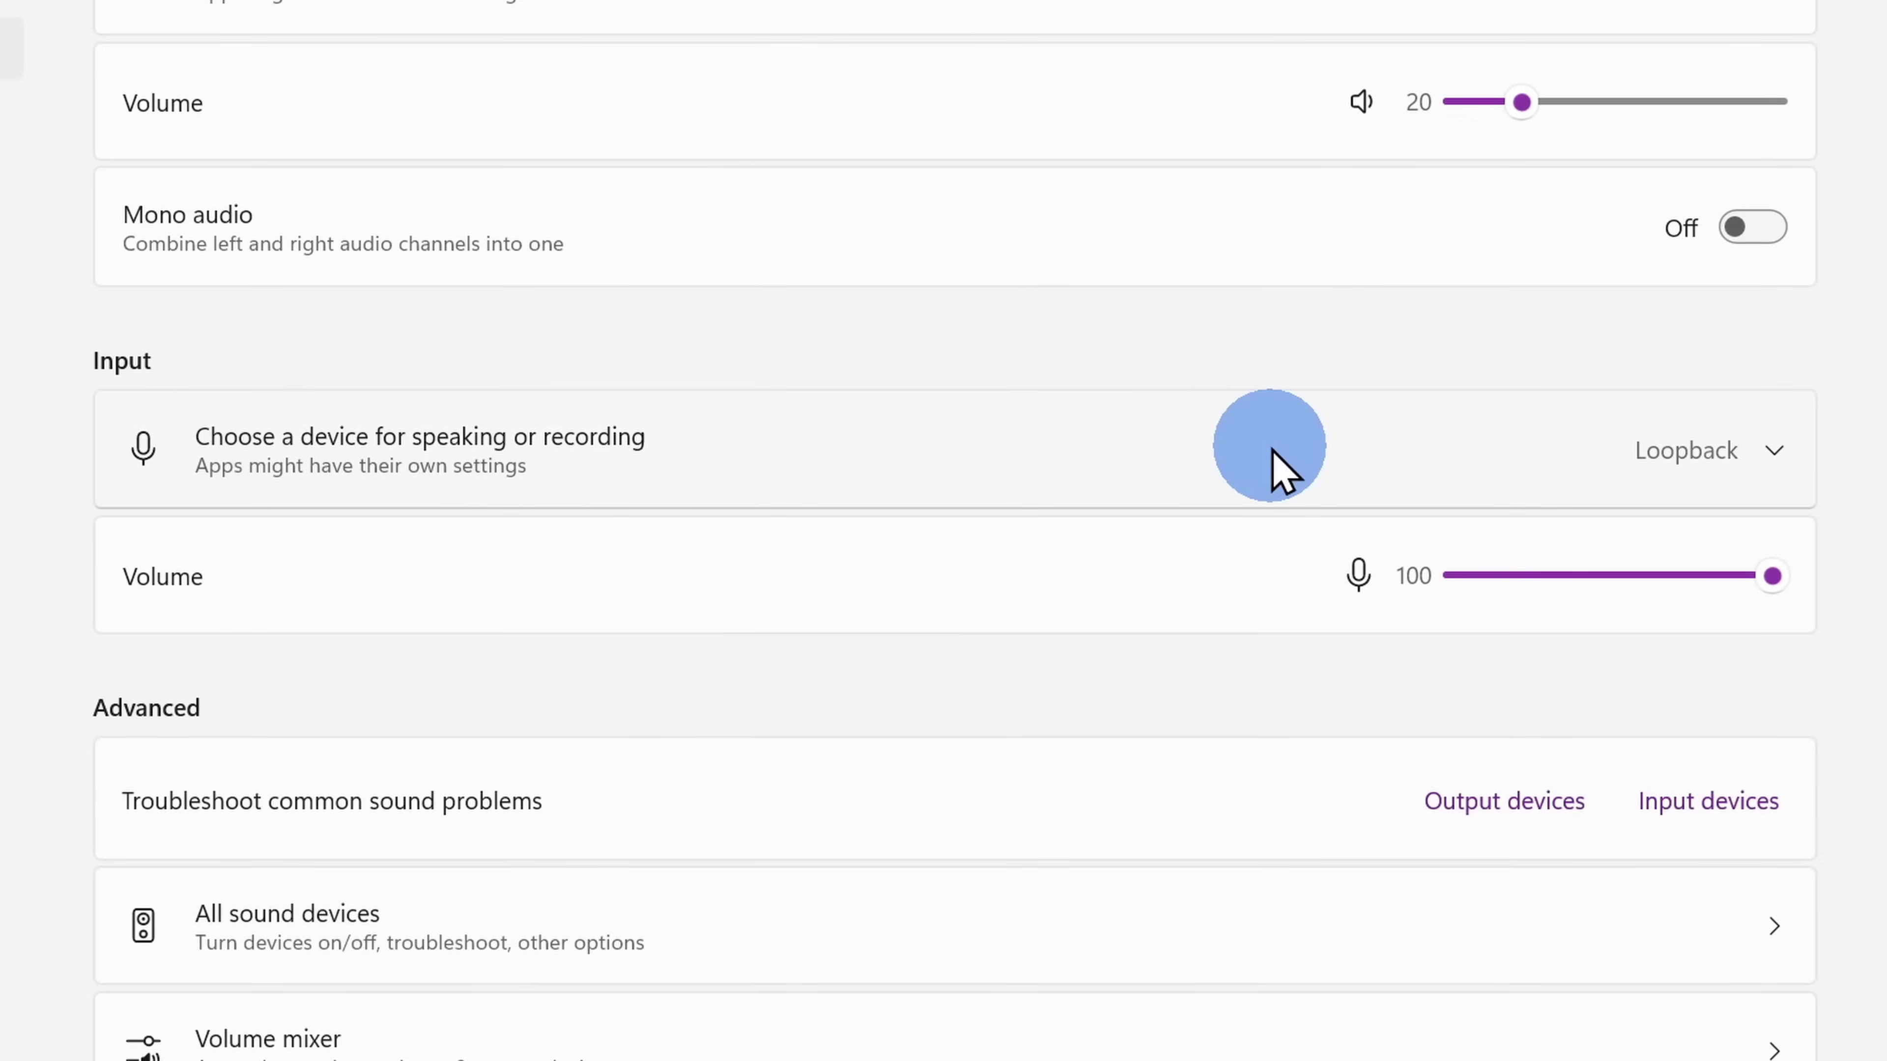
pyautogui.click(1272, 449)
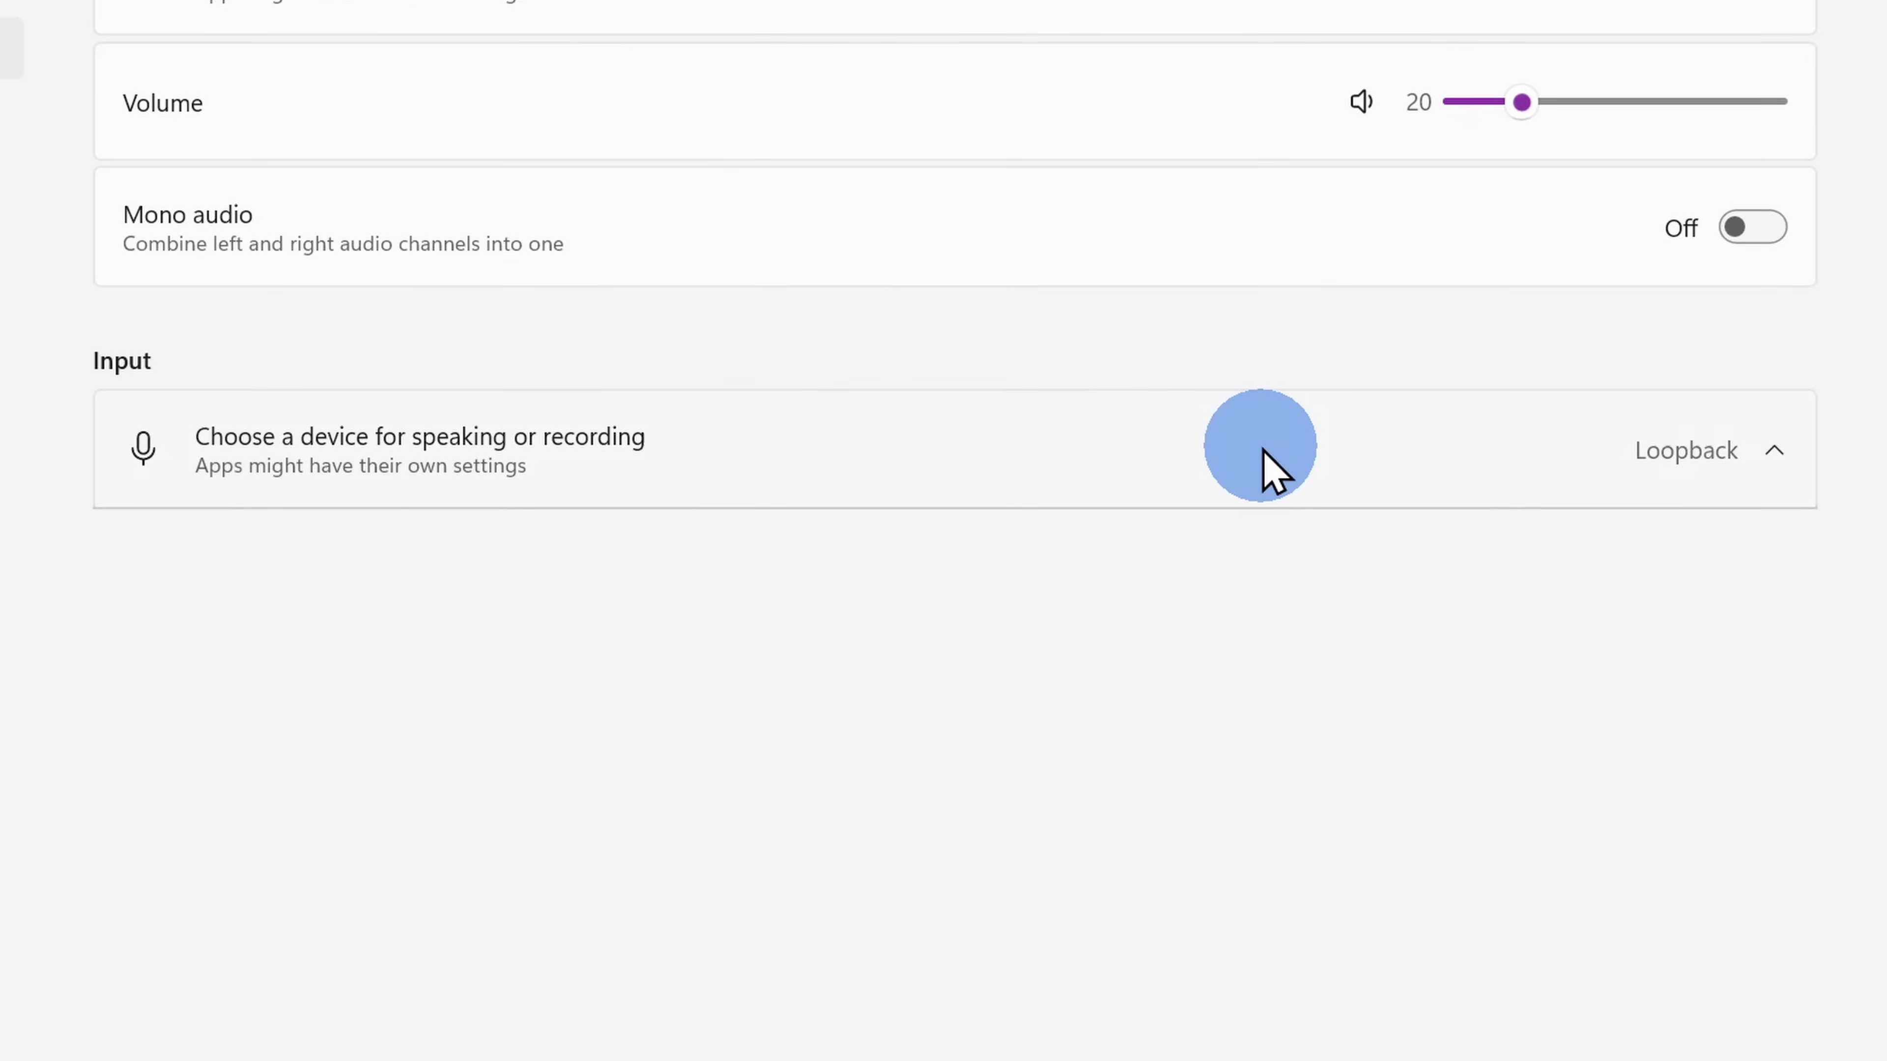
pyautogui.scroll(-5, 1272, 452)
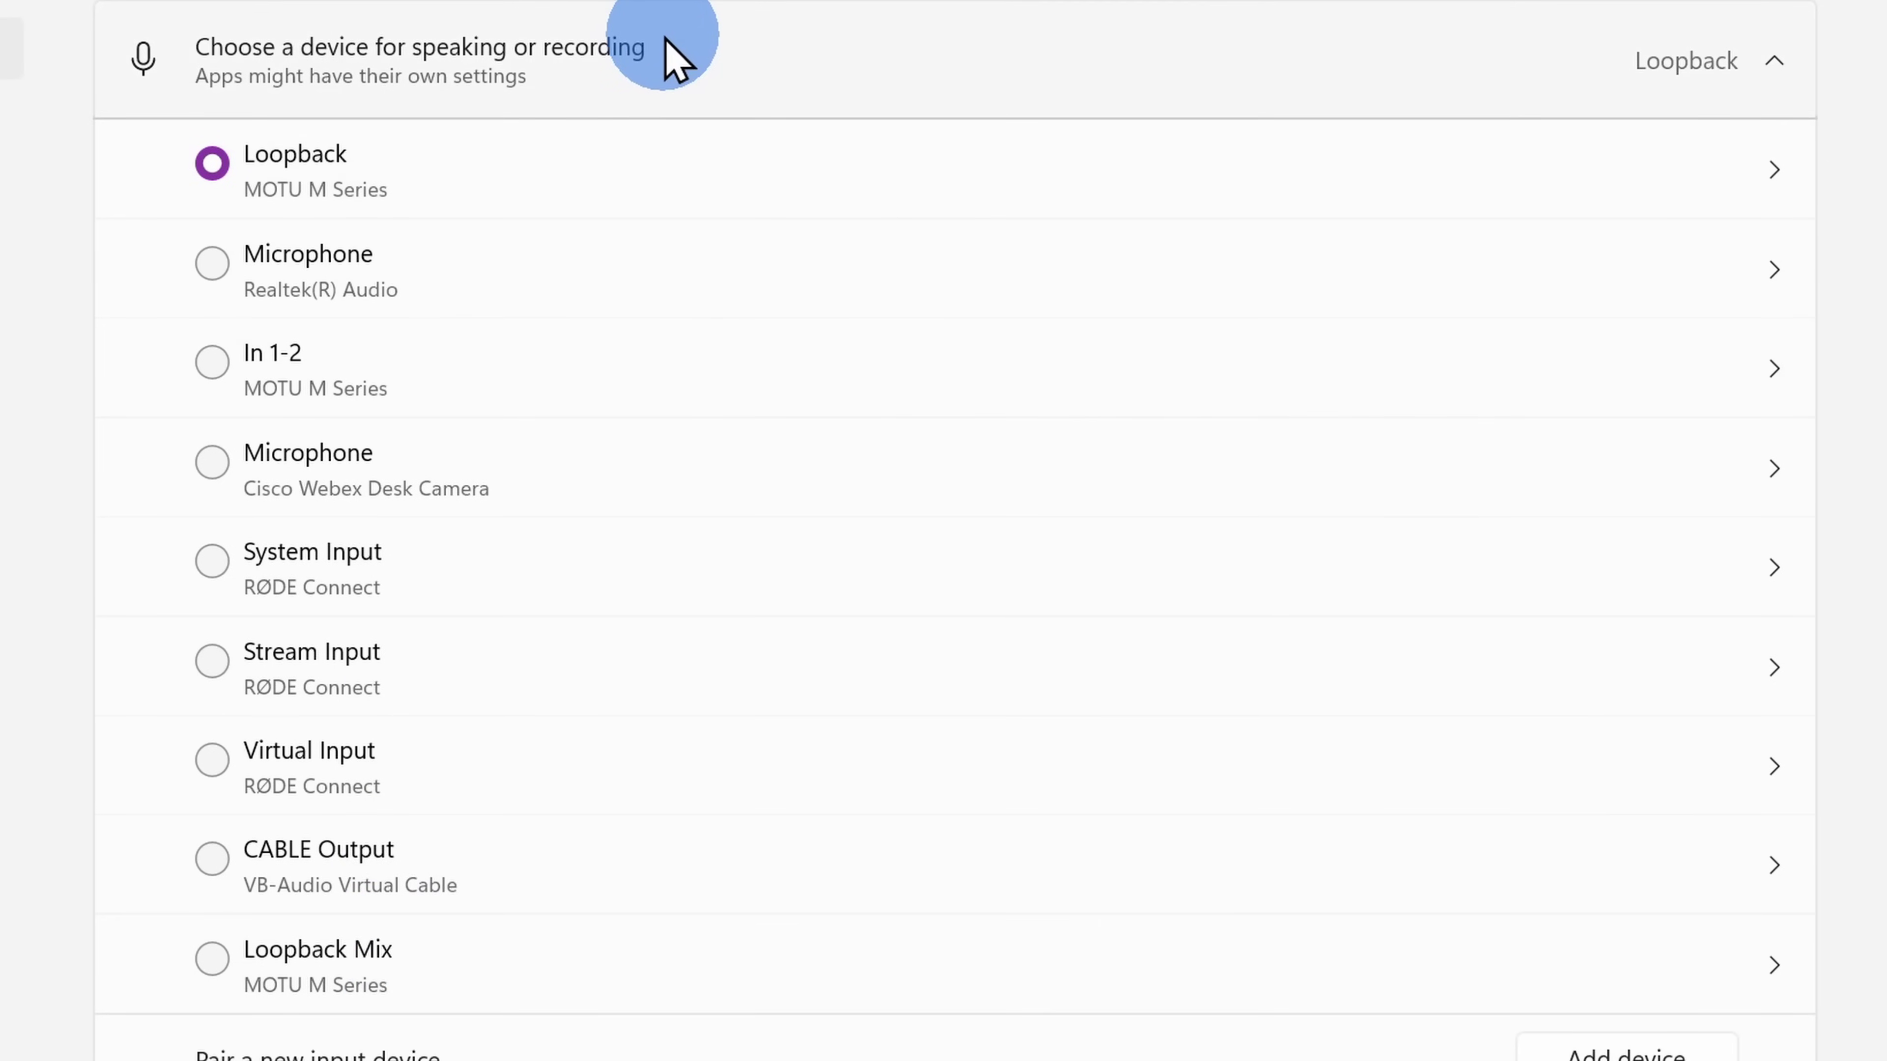
pyautogui.click(672, 55)
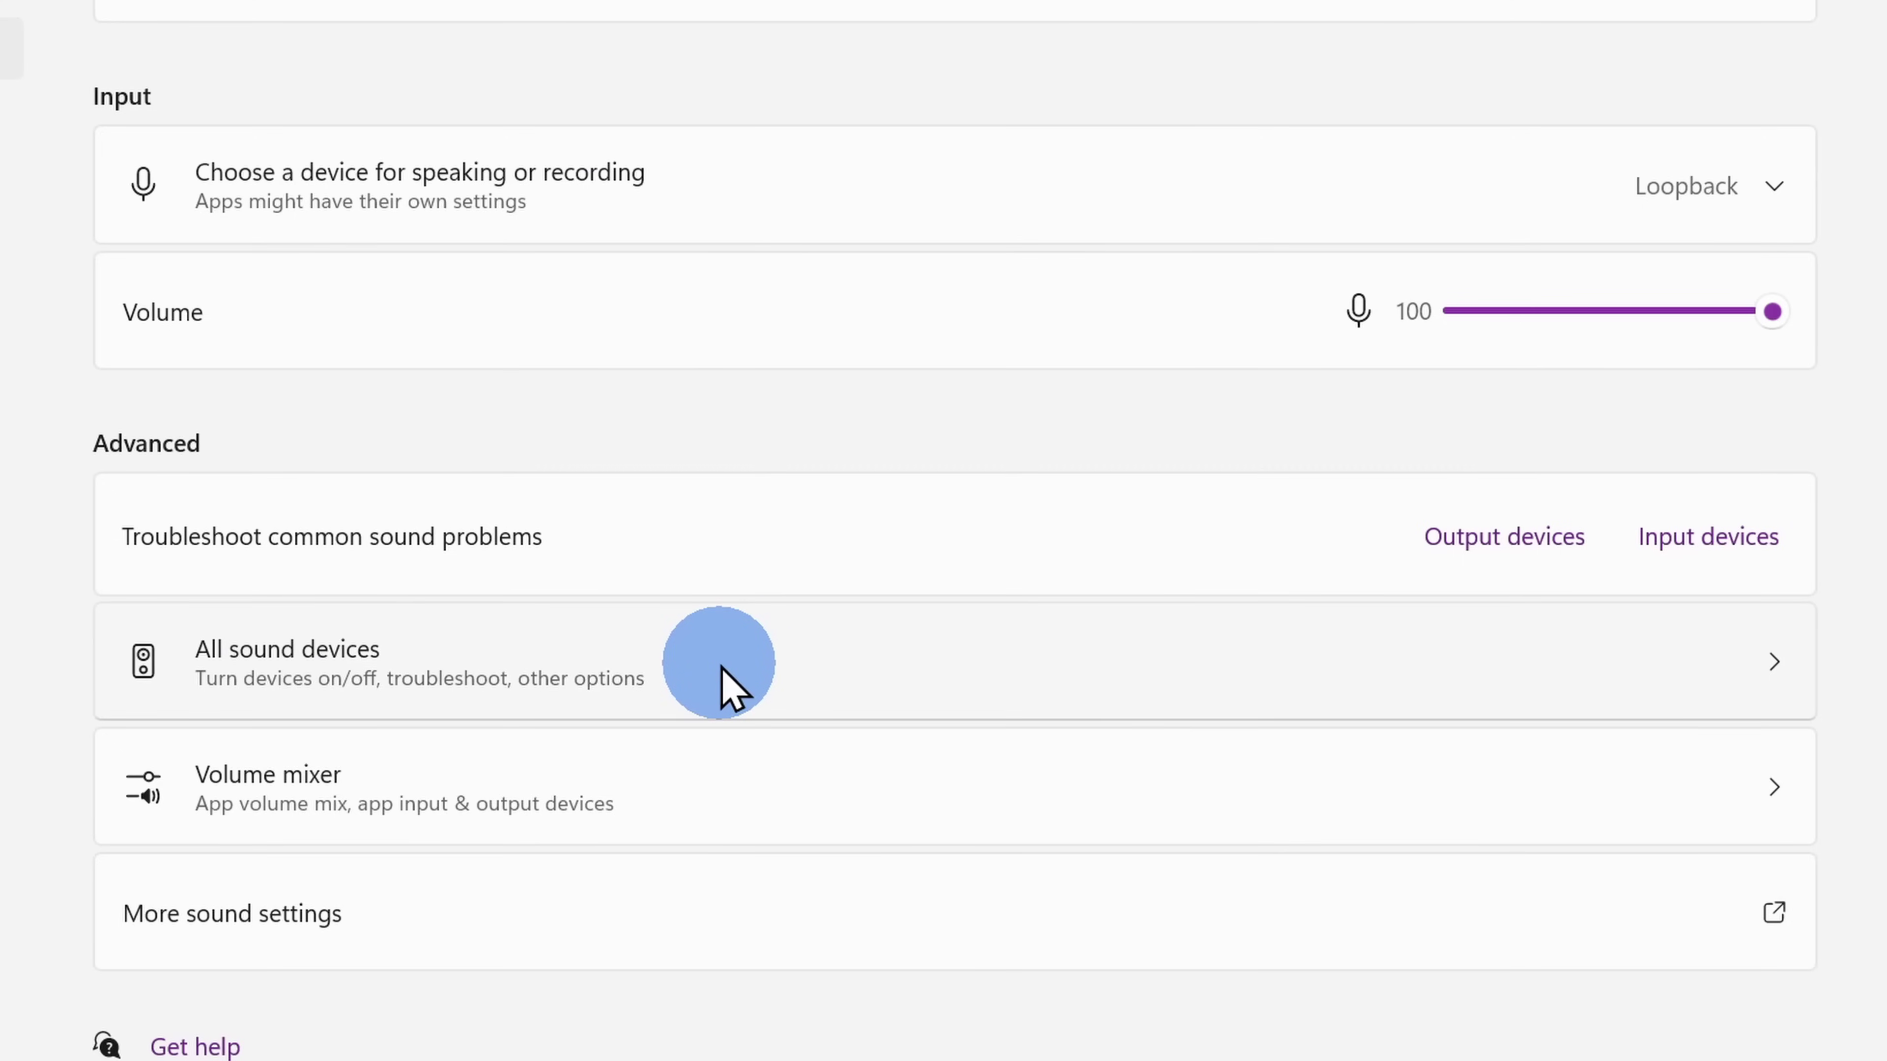
pyautogui.click(722, 670)
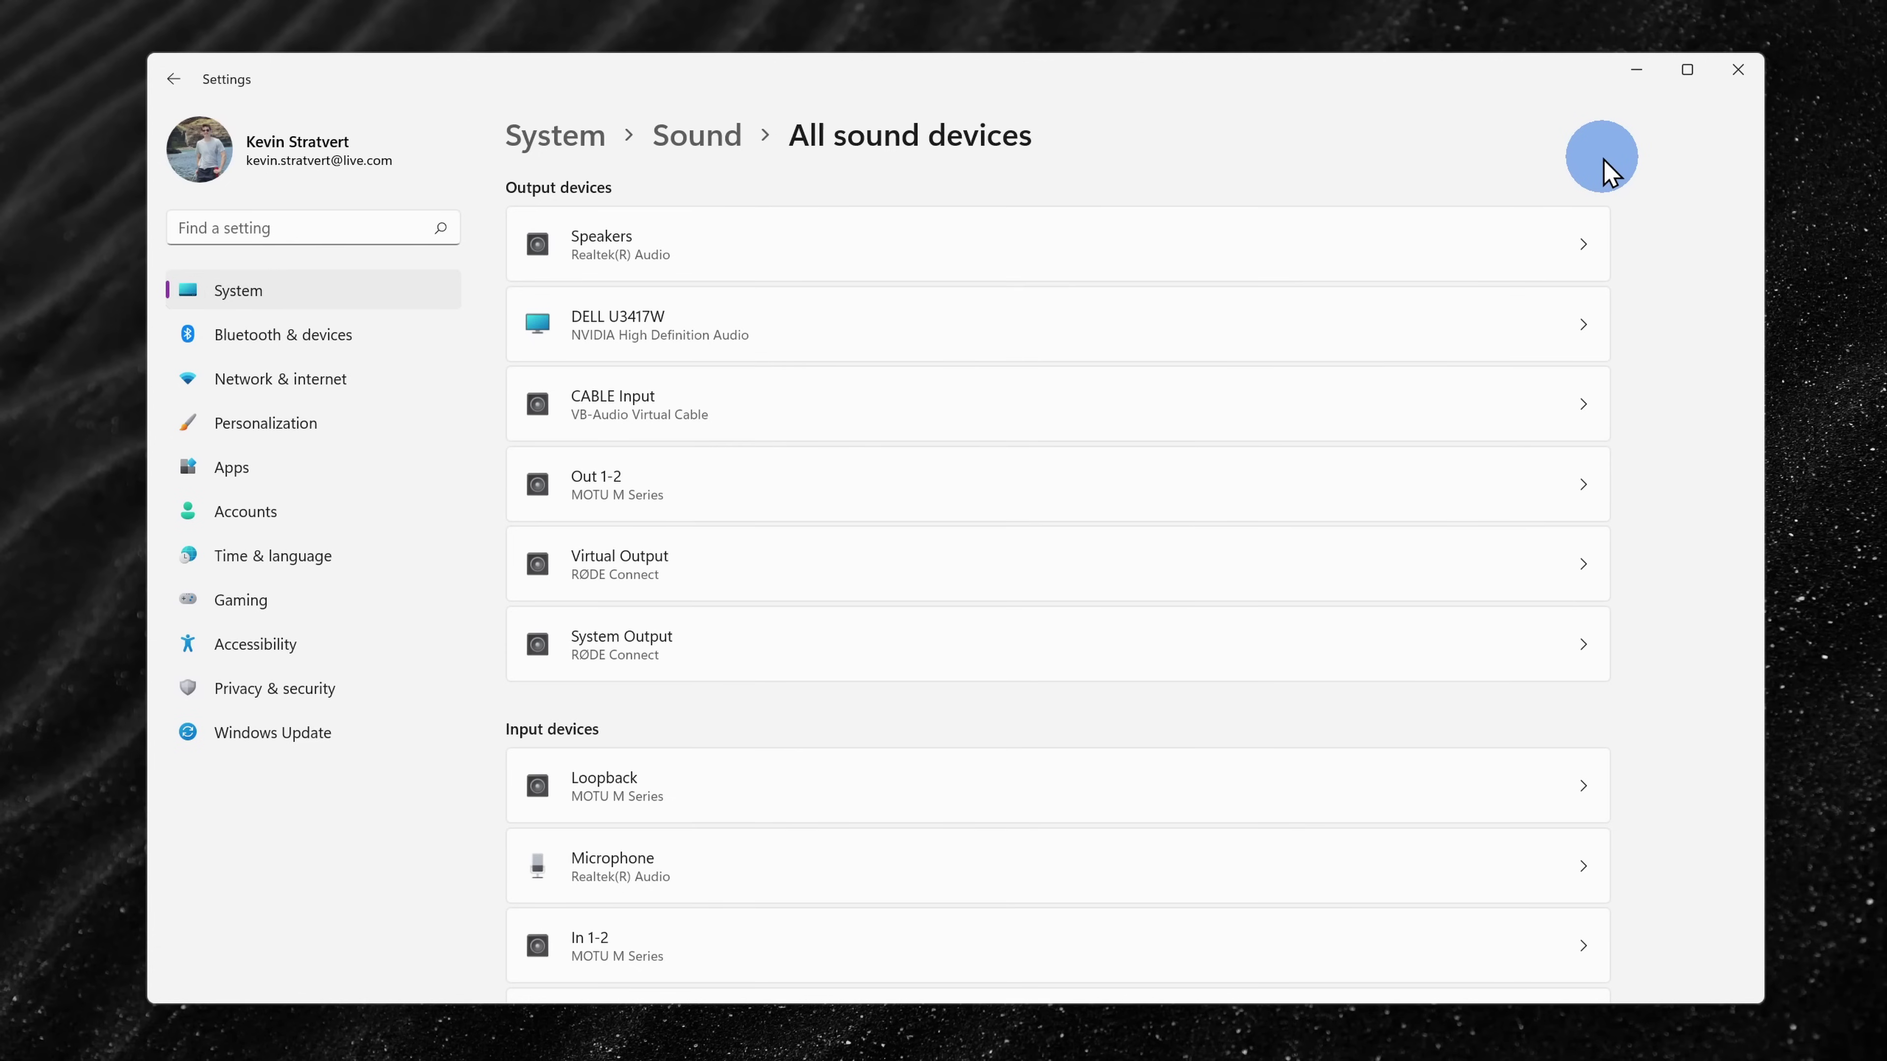
# - Allow Stereo Mix (Realtek Audio) as an audio input device from its properties page
pyautogui.scroll(-5, 1247, 232)
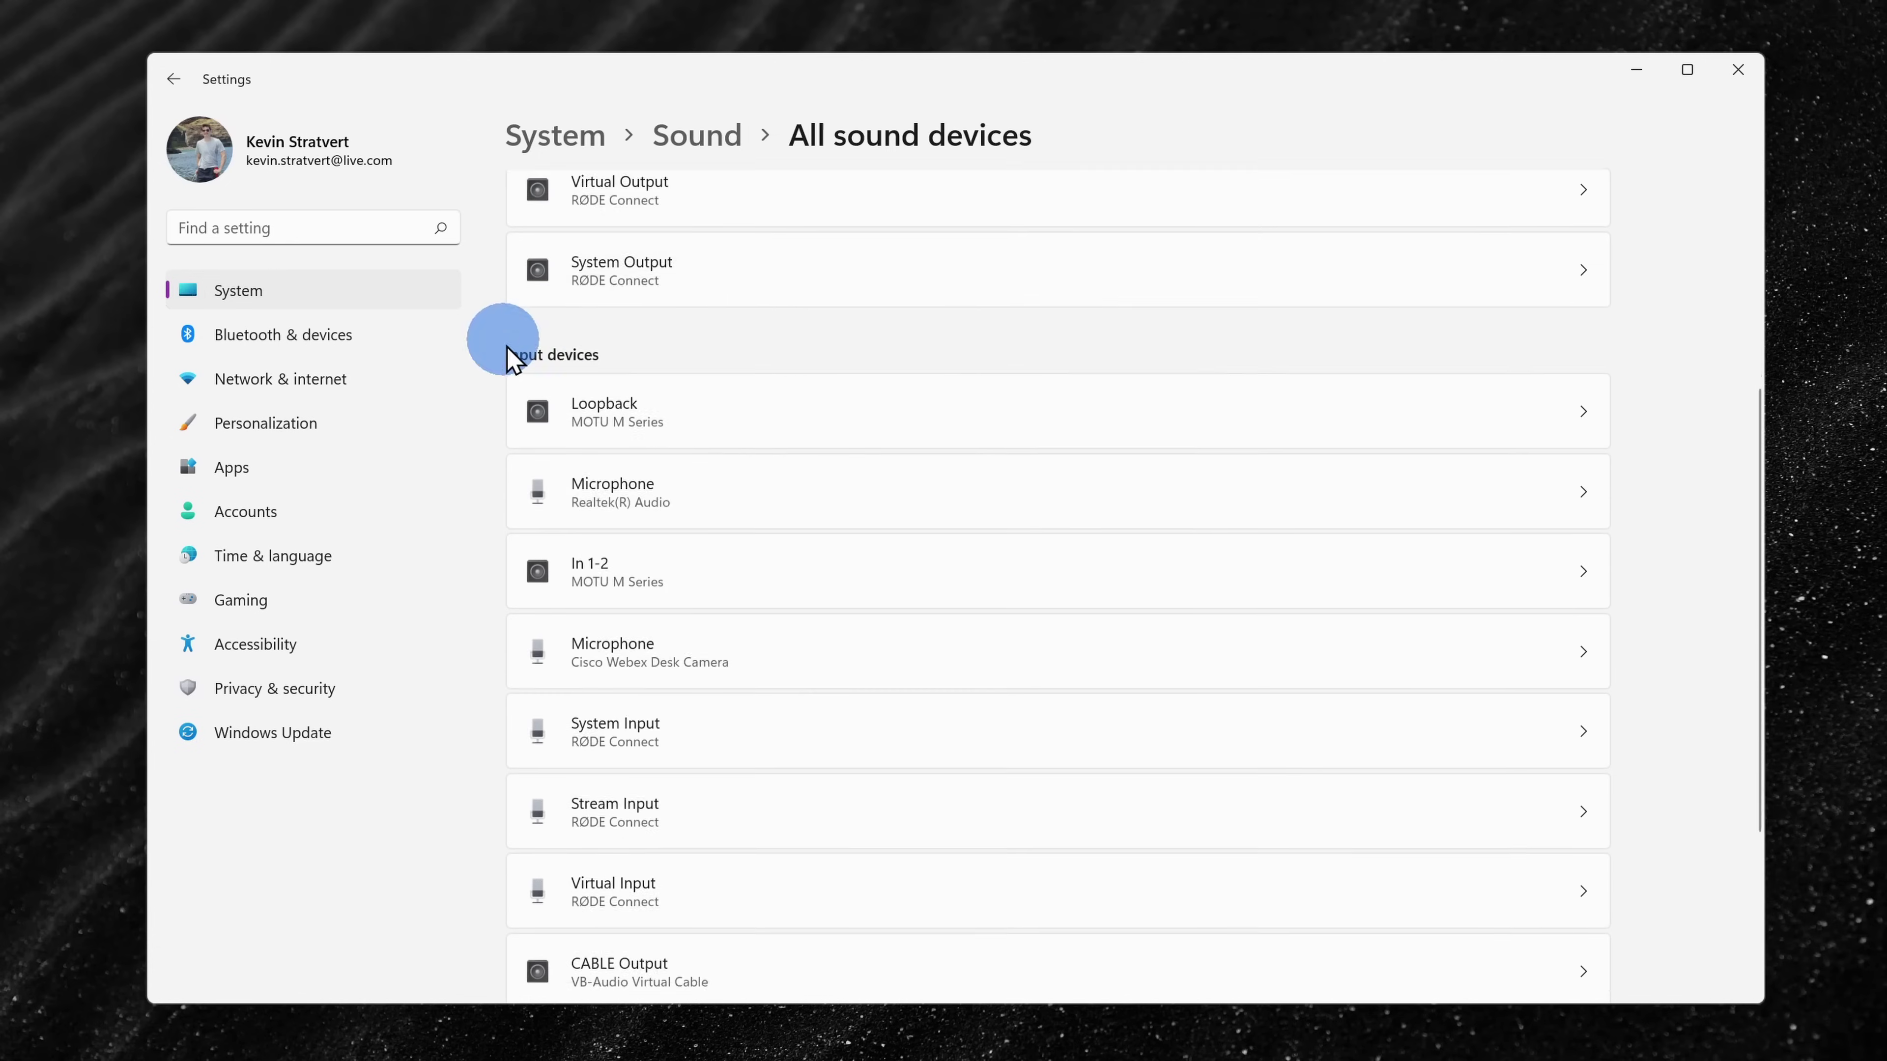
pyautogui.scroll(-4, 615, 379)
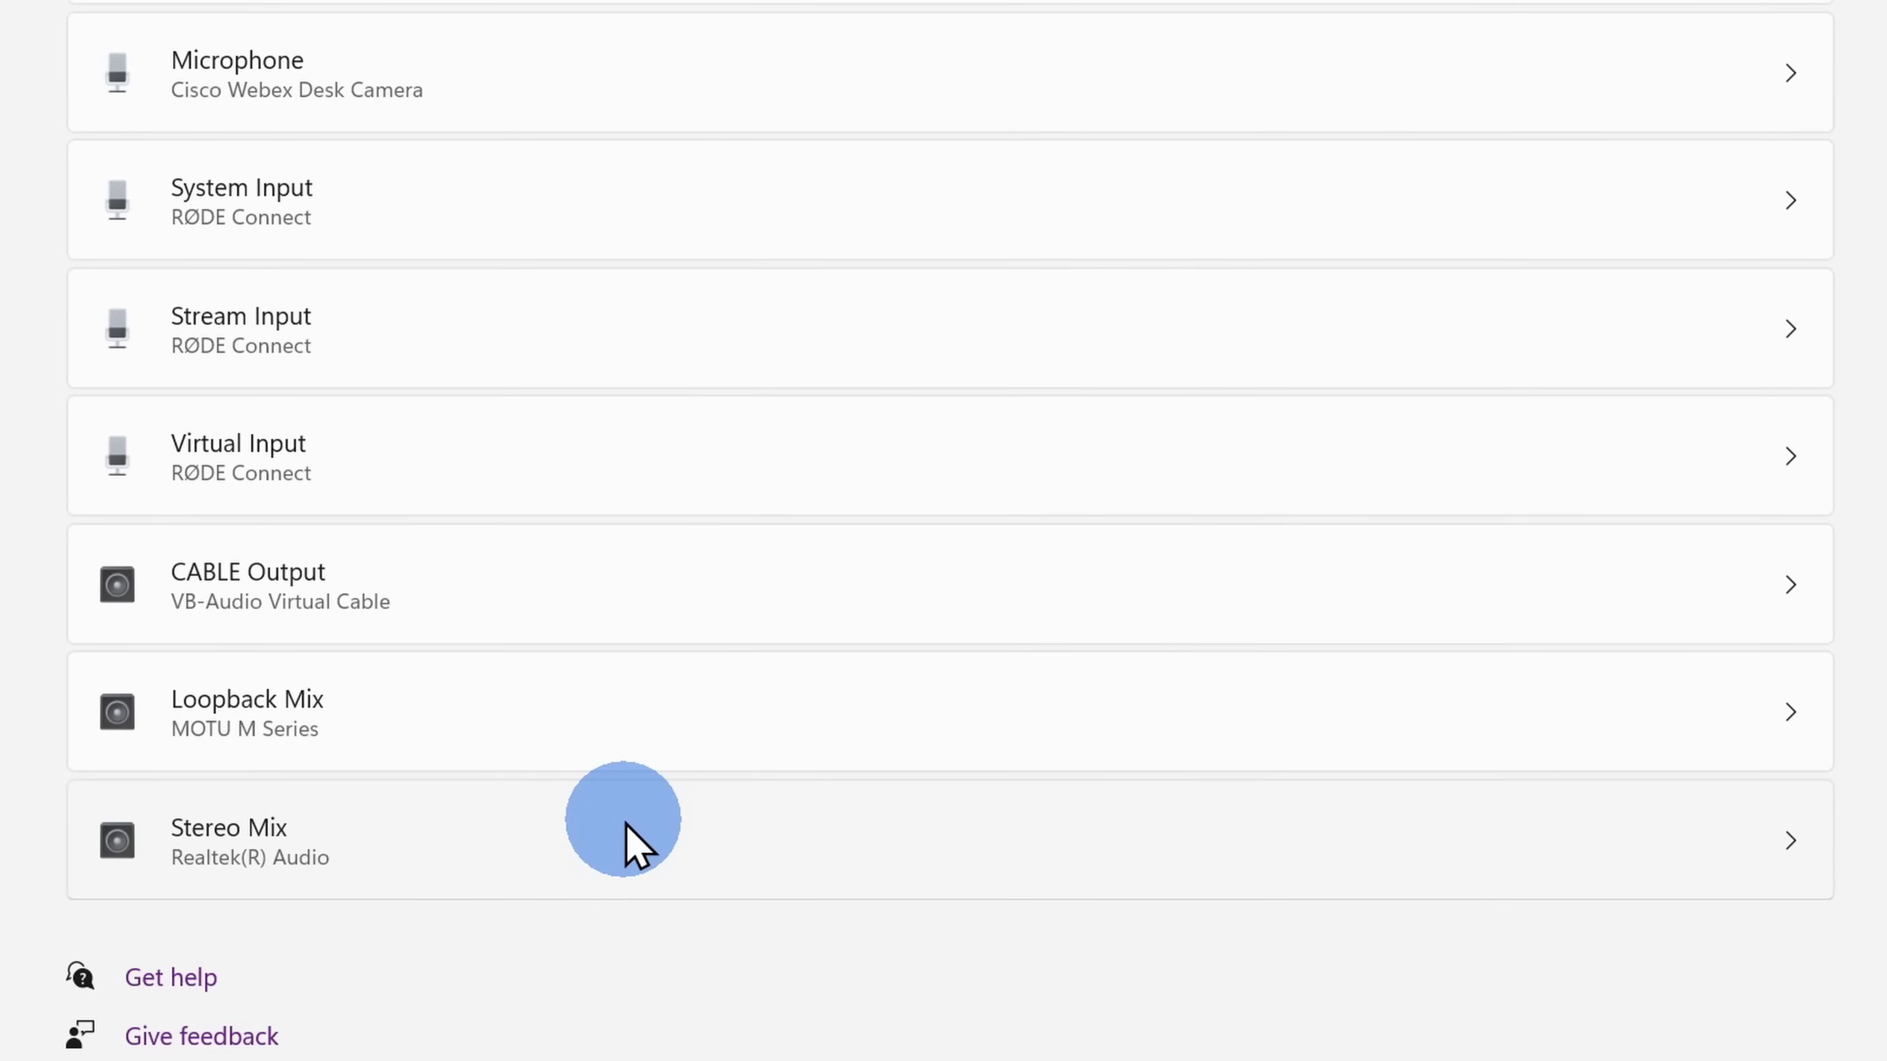
pyautogui.click(672, 826)
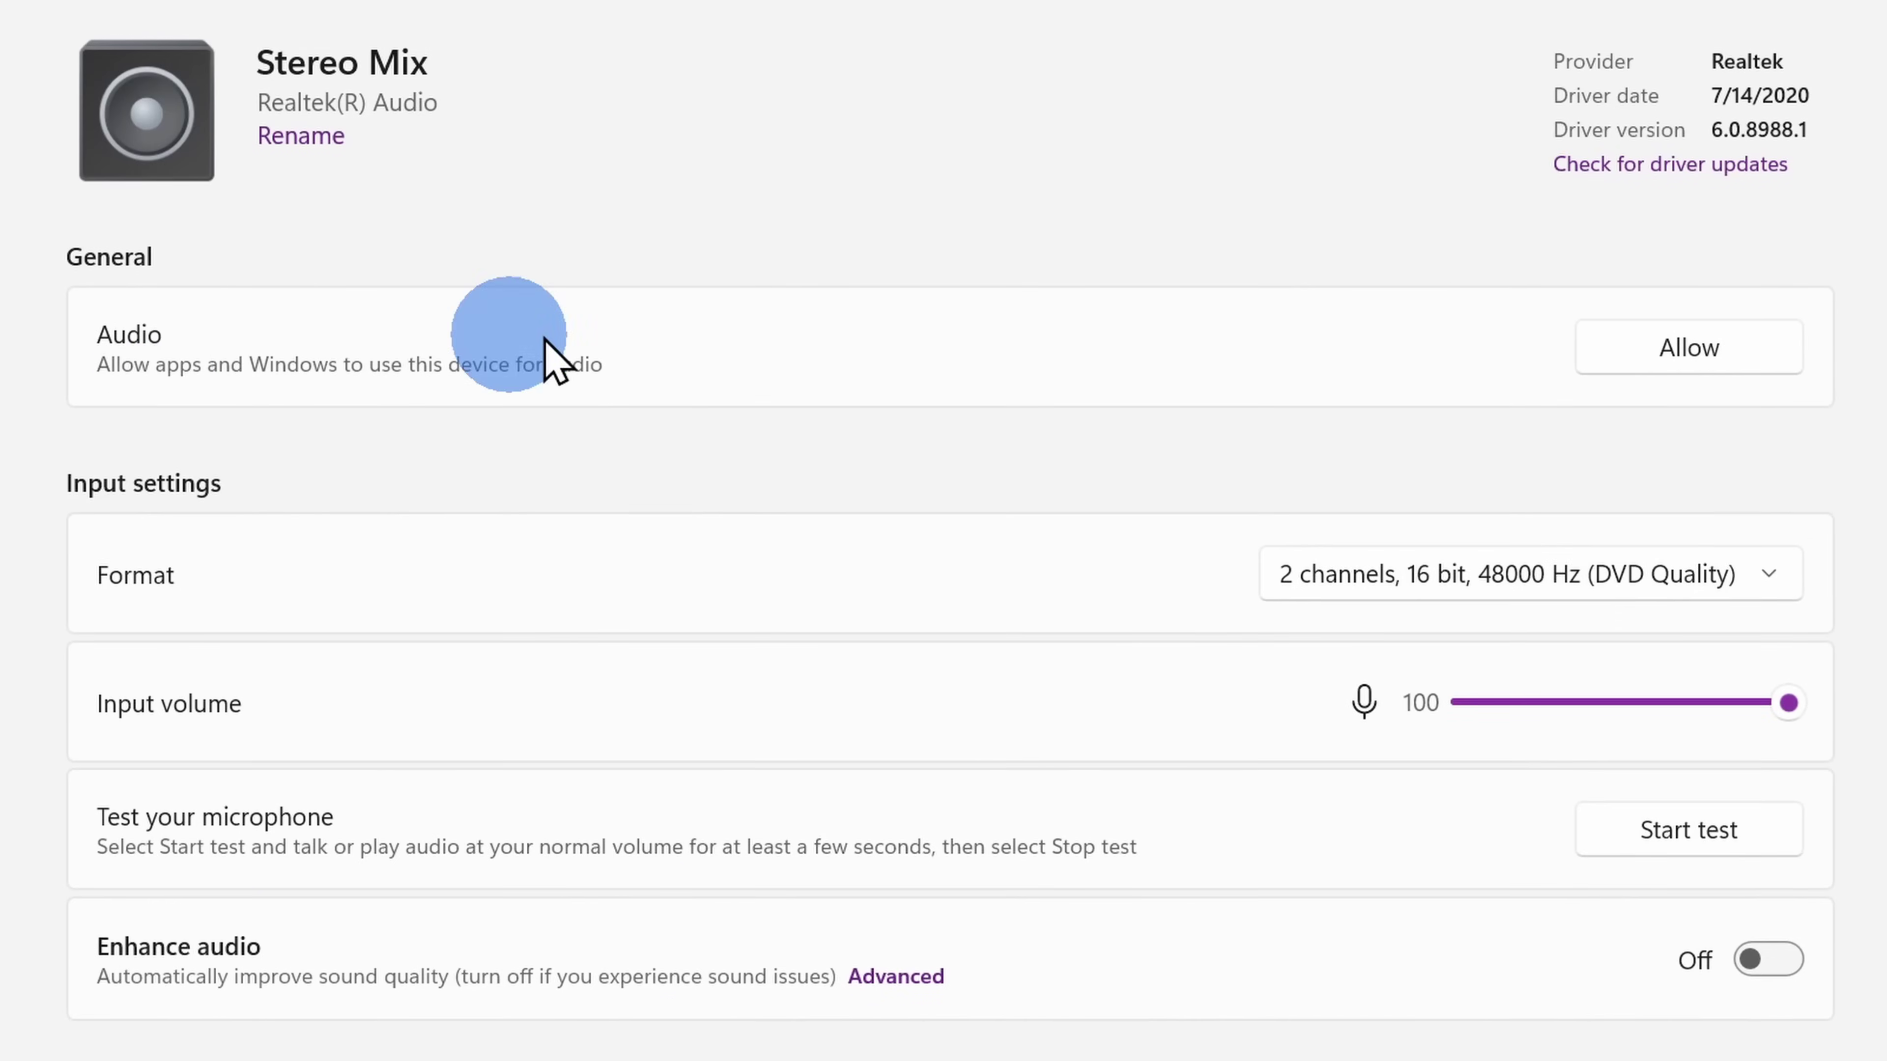
pyautogui.click(1782, 377)
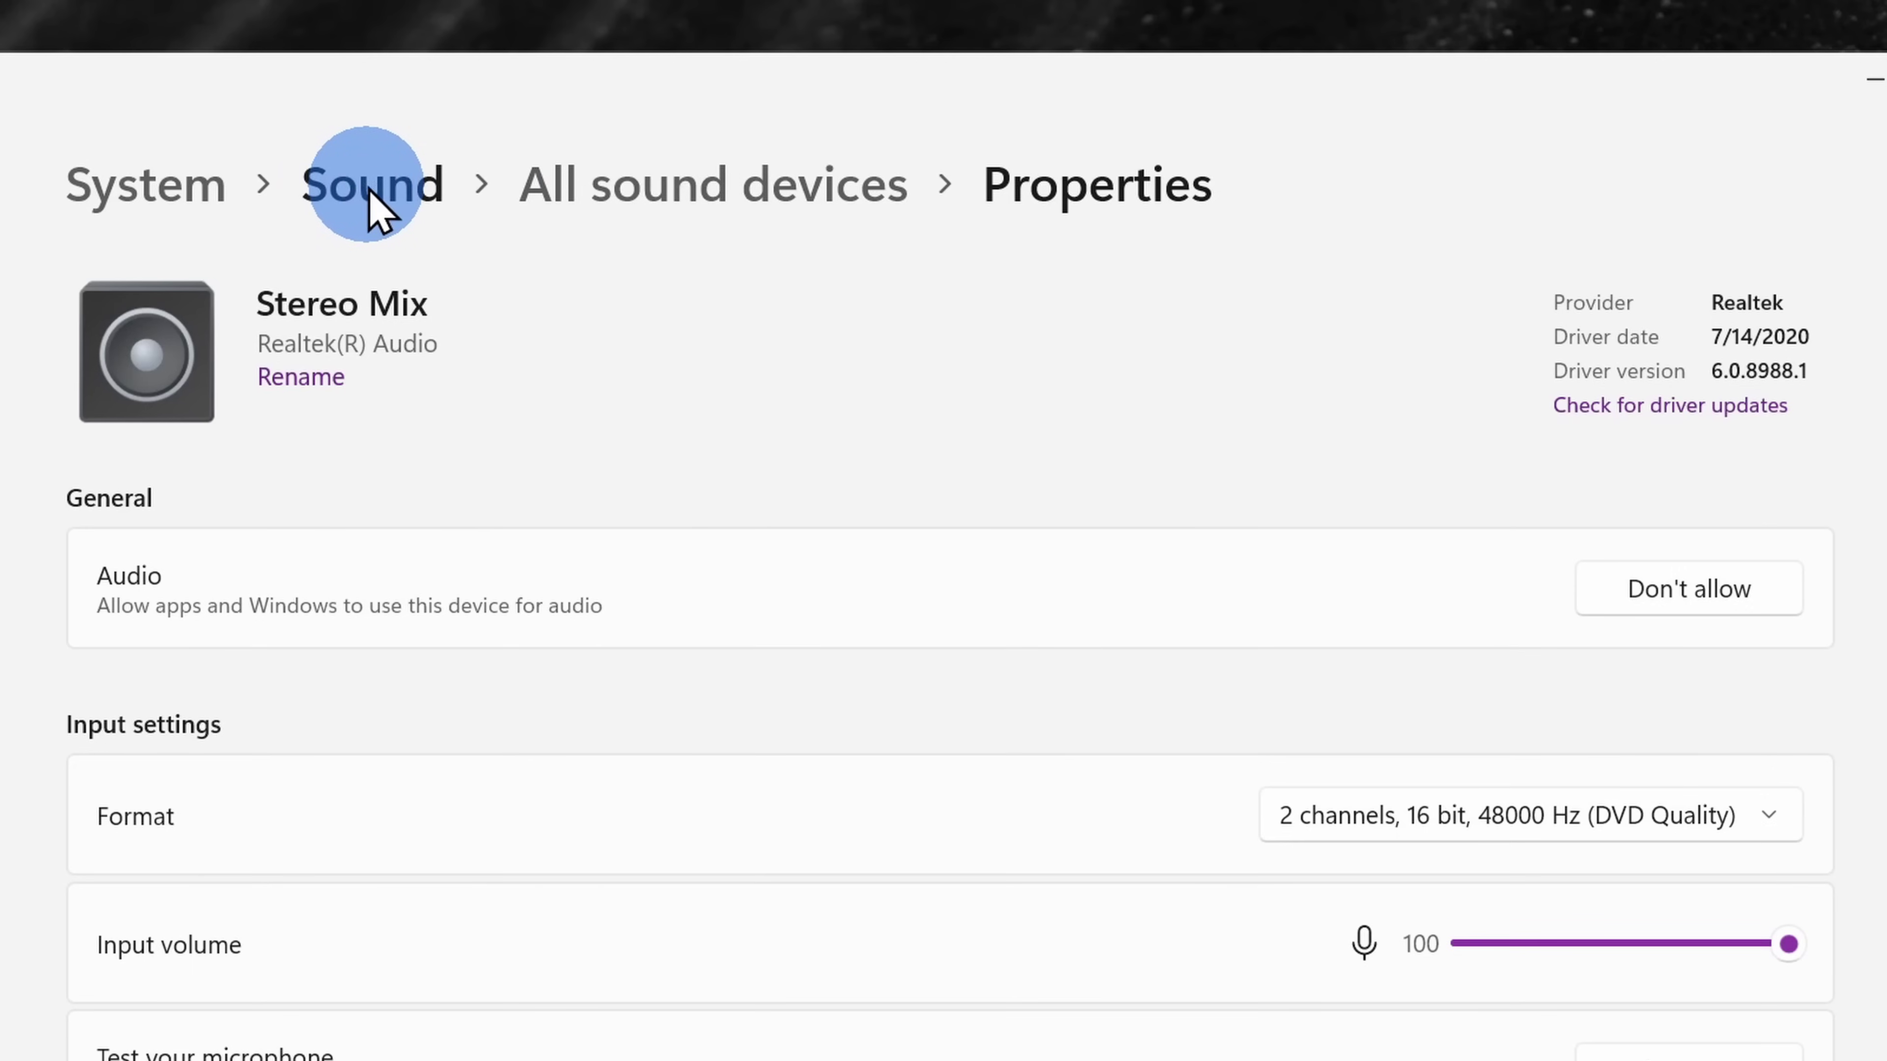
# - Choose Stereo Mix as the recording input on the Sound page, with volume at 100
pyautogui.click(377, 192)
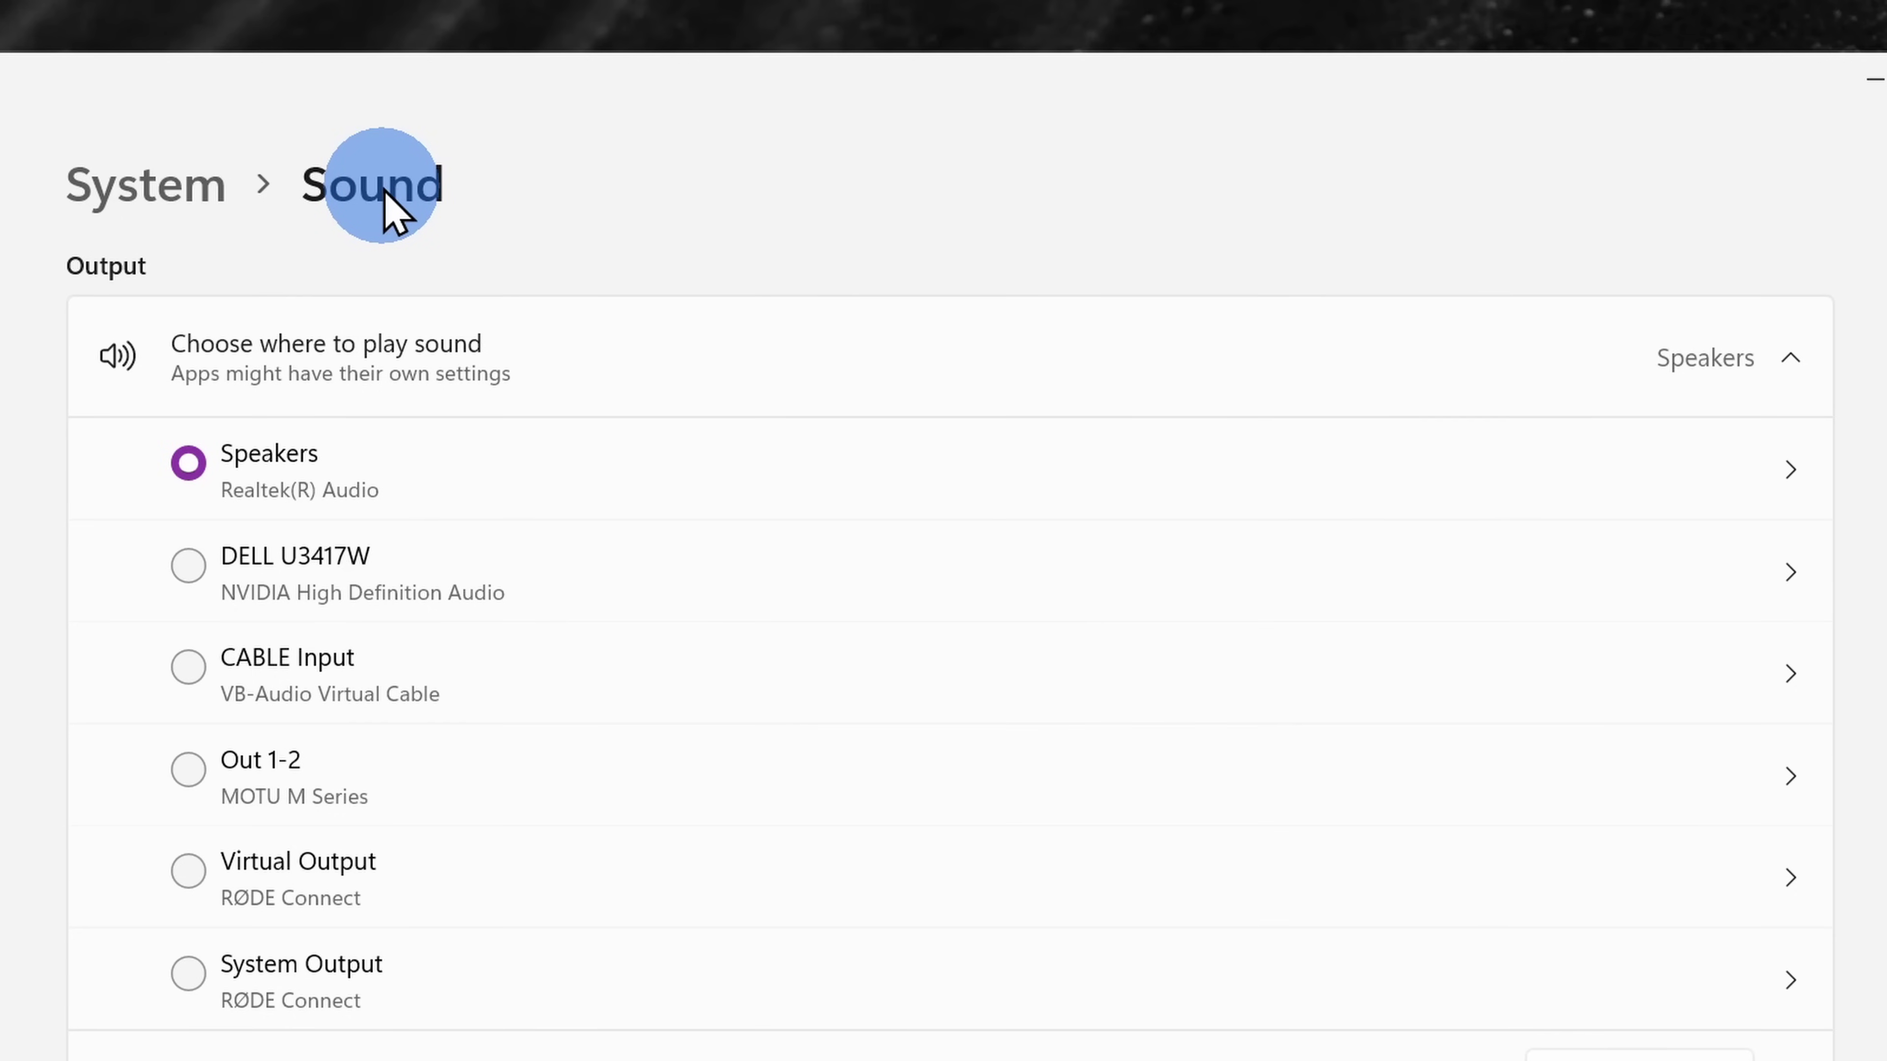
pyautogui.scroll(-10, 535, 832)
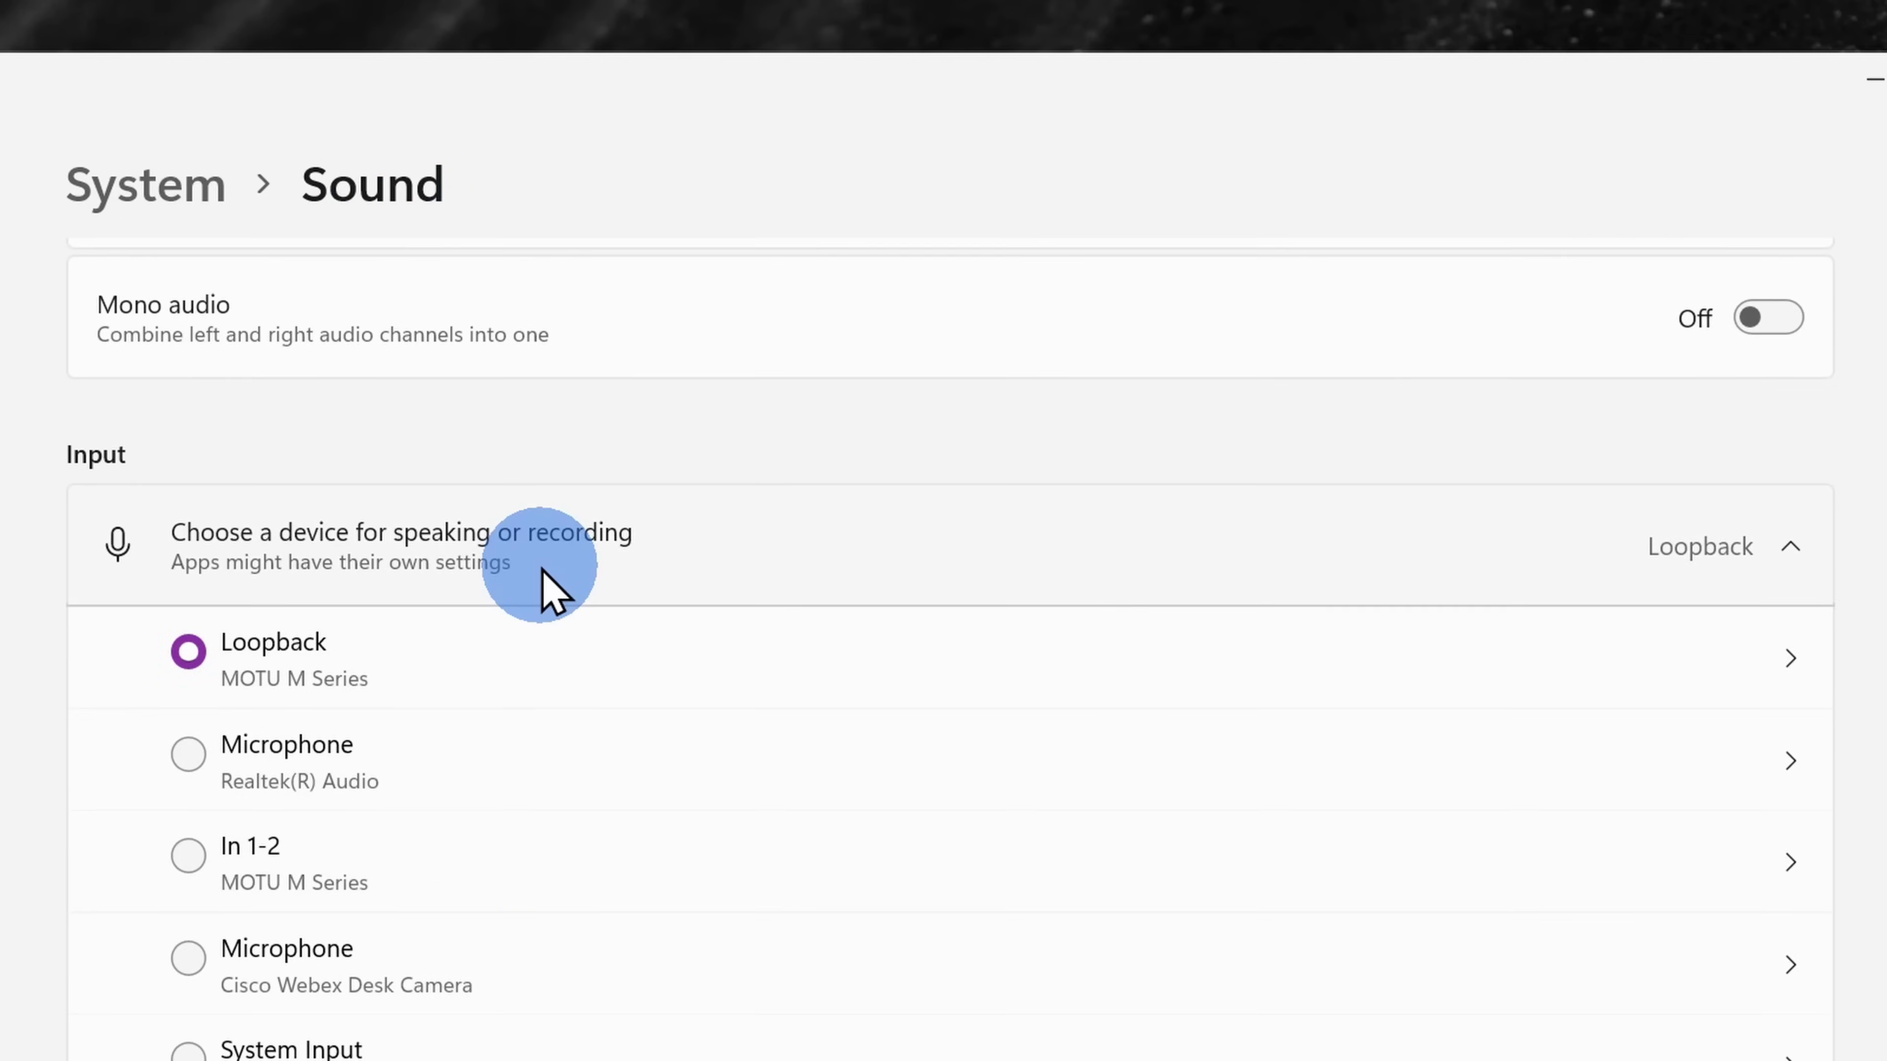
pyautogui.scroll(-5, 543, 572)
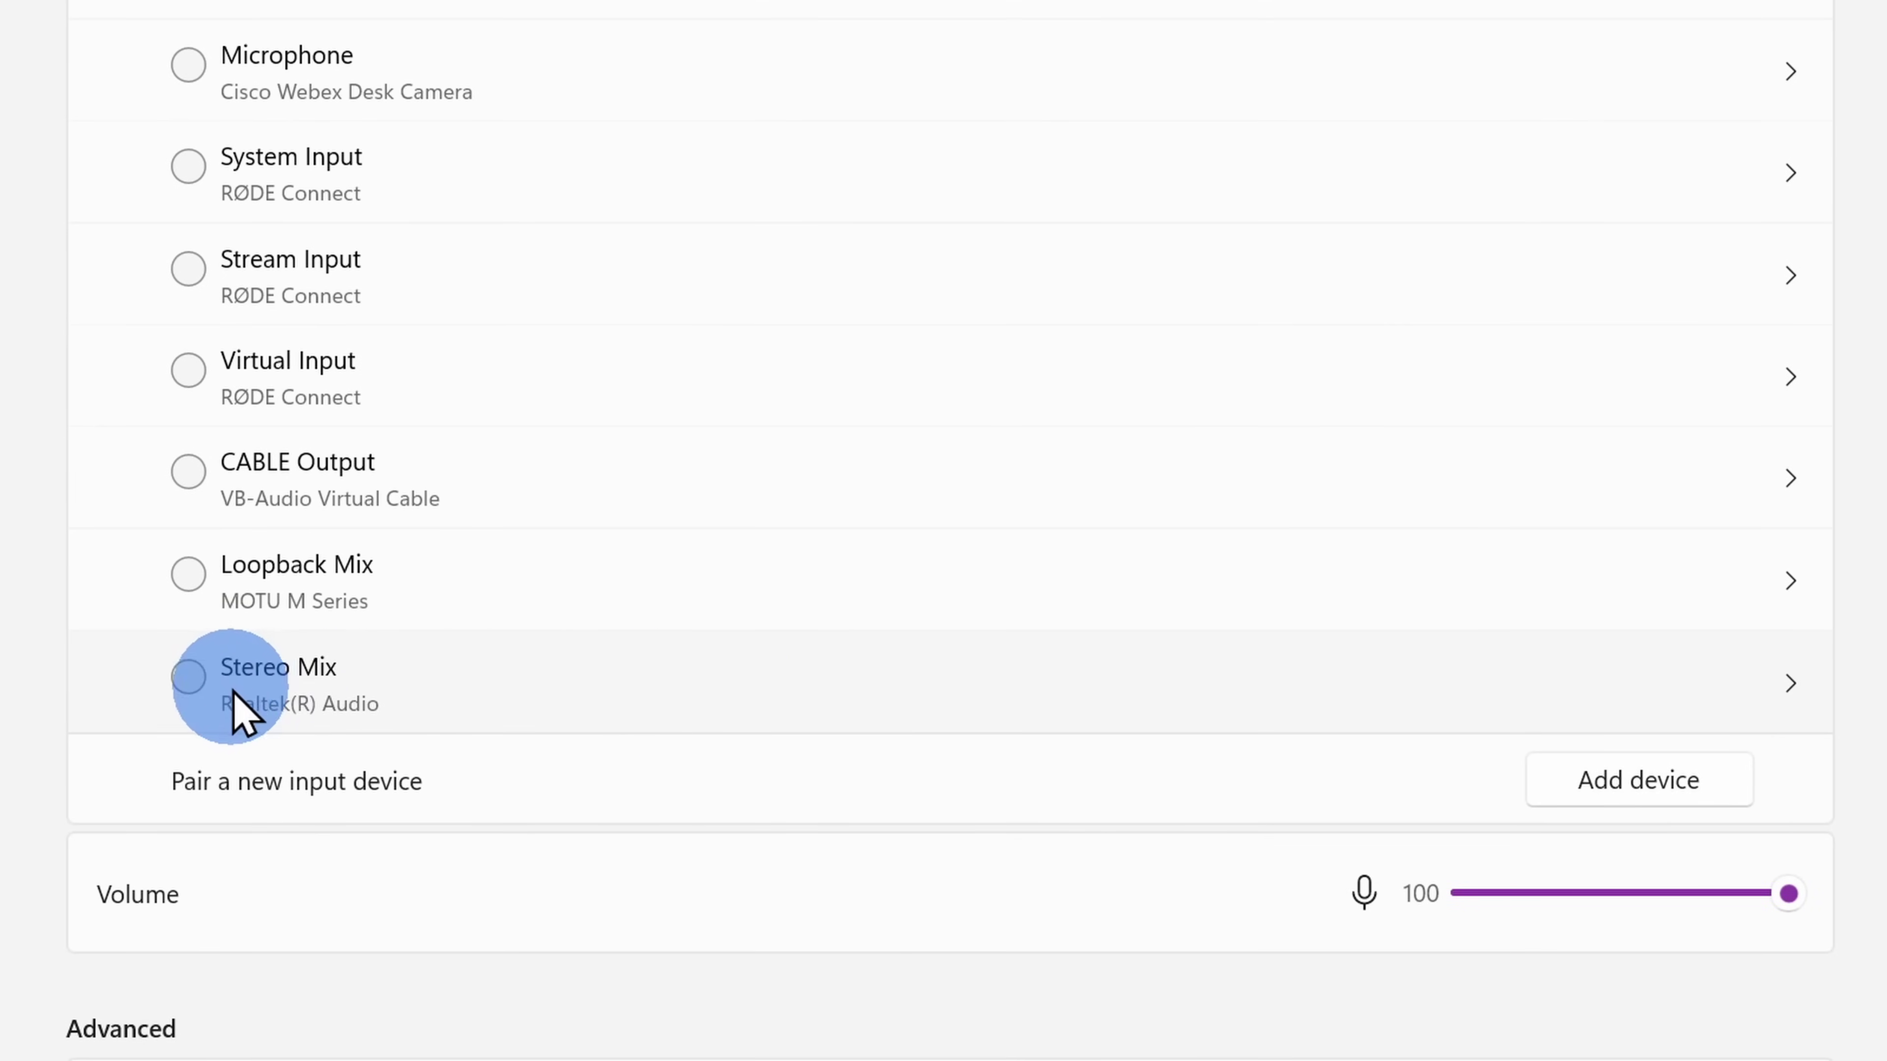
pyautogui.click(187, 678)
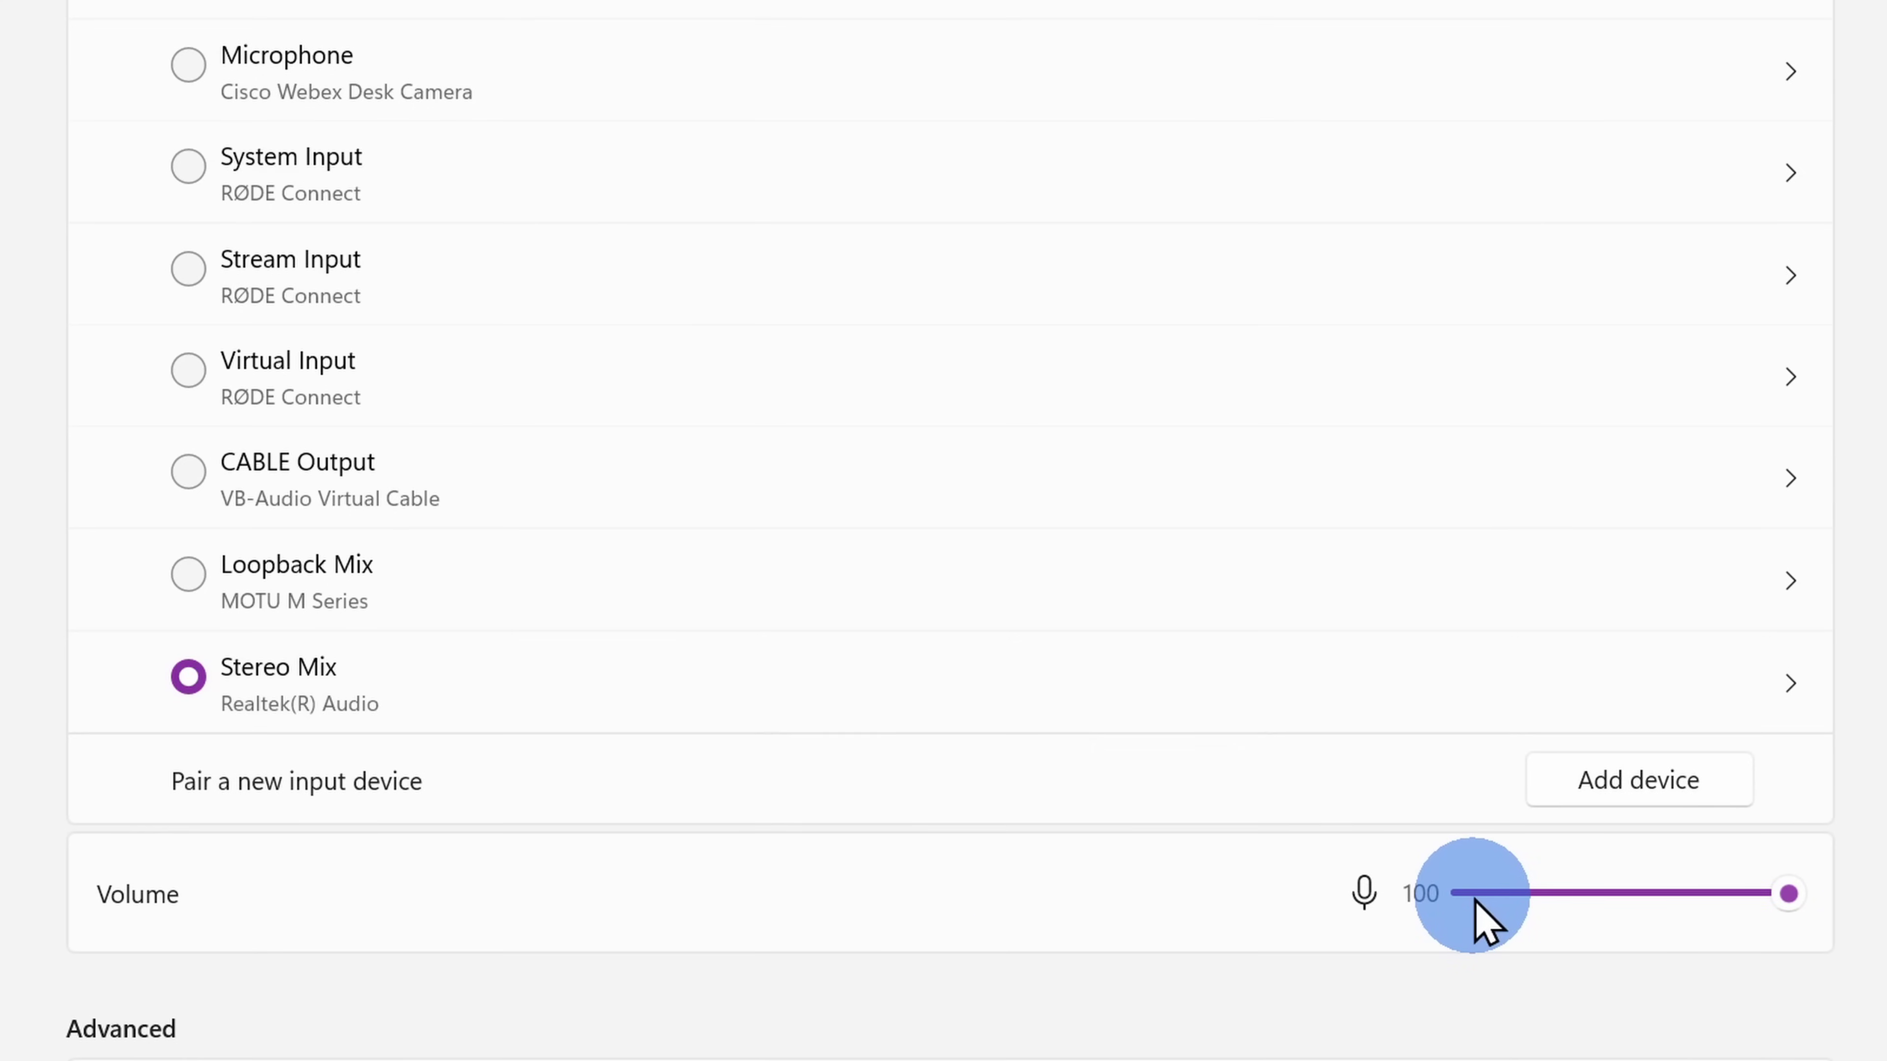
pyautogui.moveTo(1783, 890)
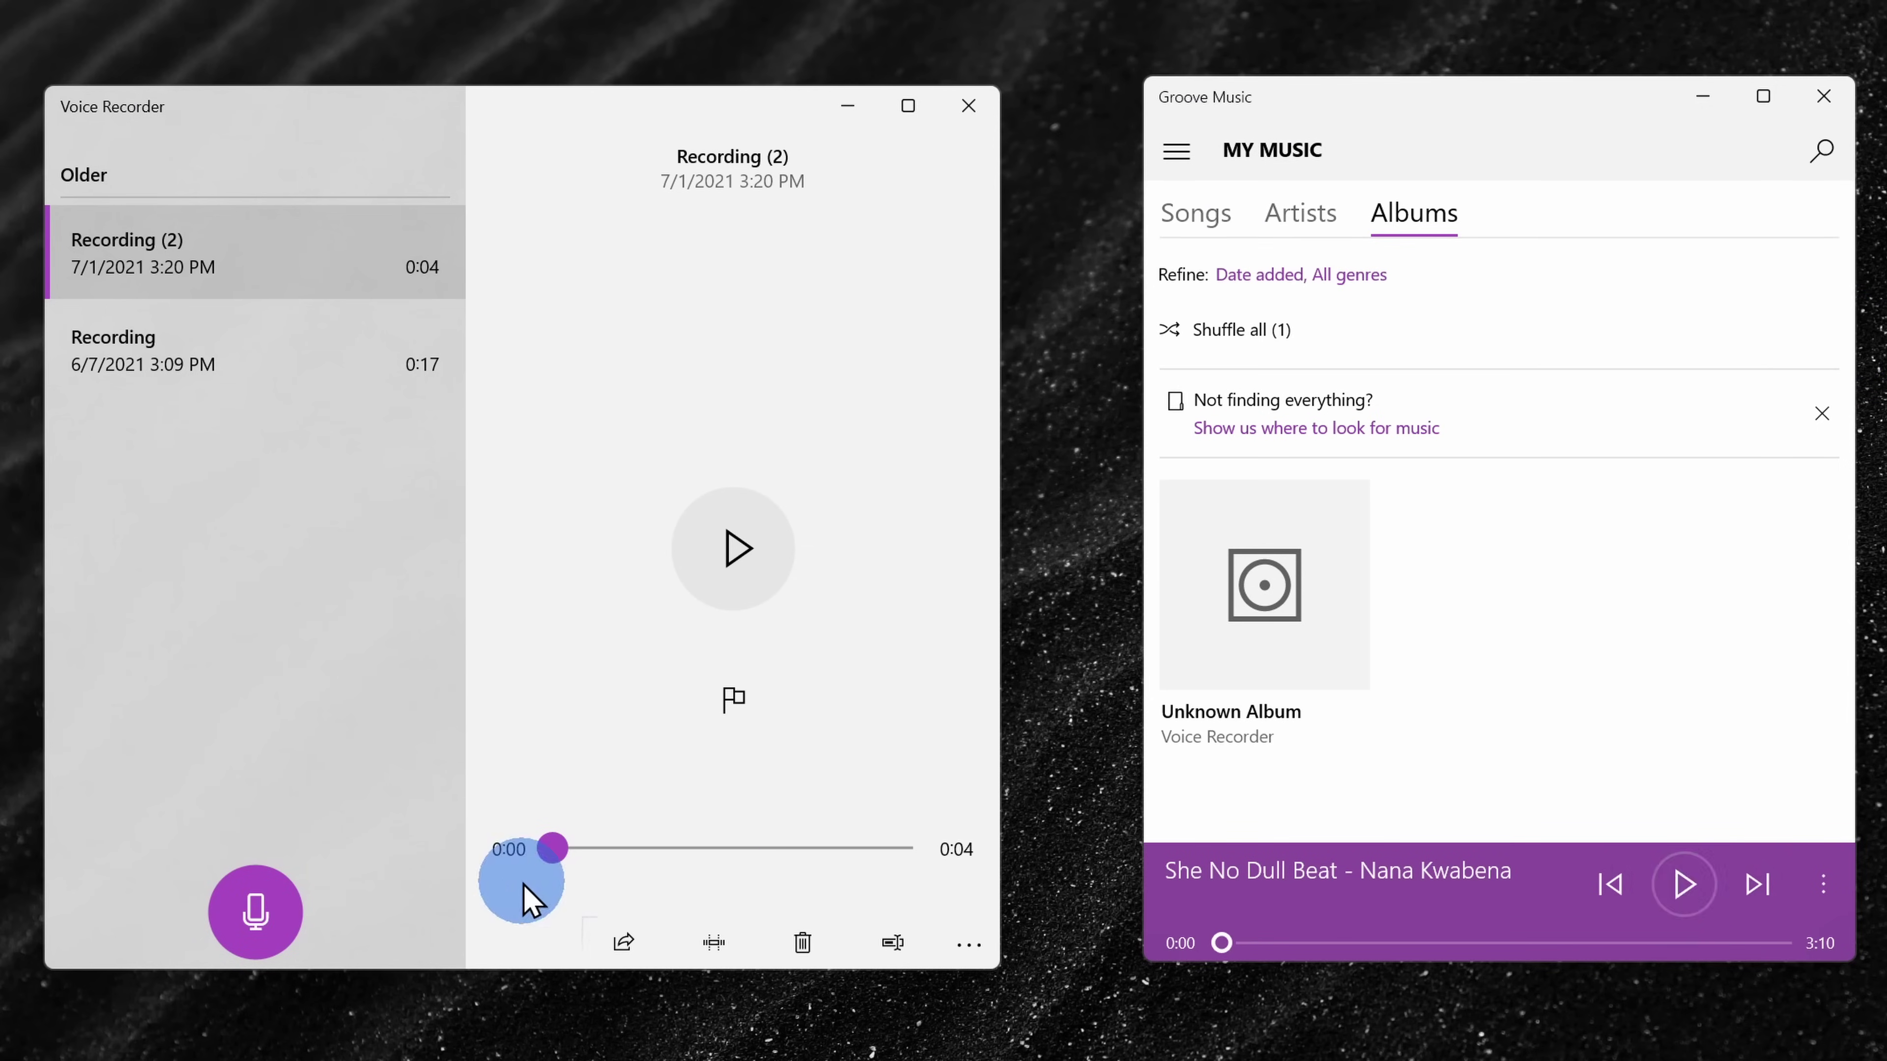
# - Record six seconds of the Groove Music song as Recording (3) and play it back
pyautogui.click(255, 911)
pyautogui.click(1679, 888)
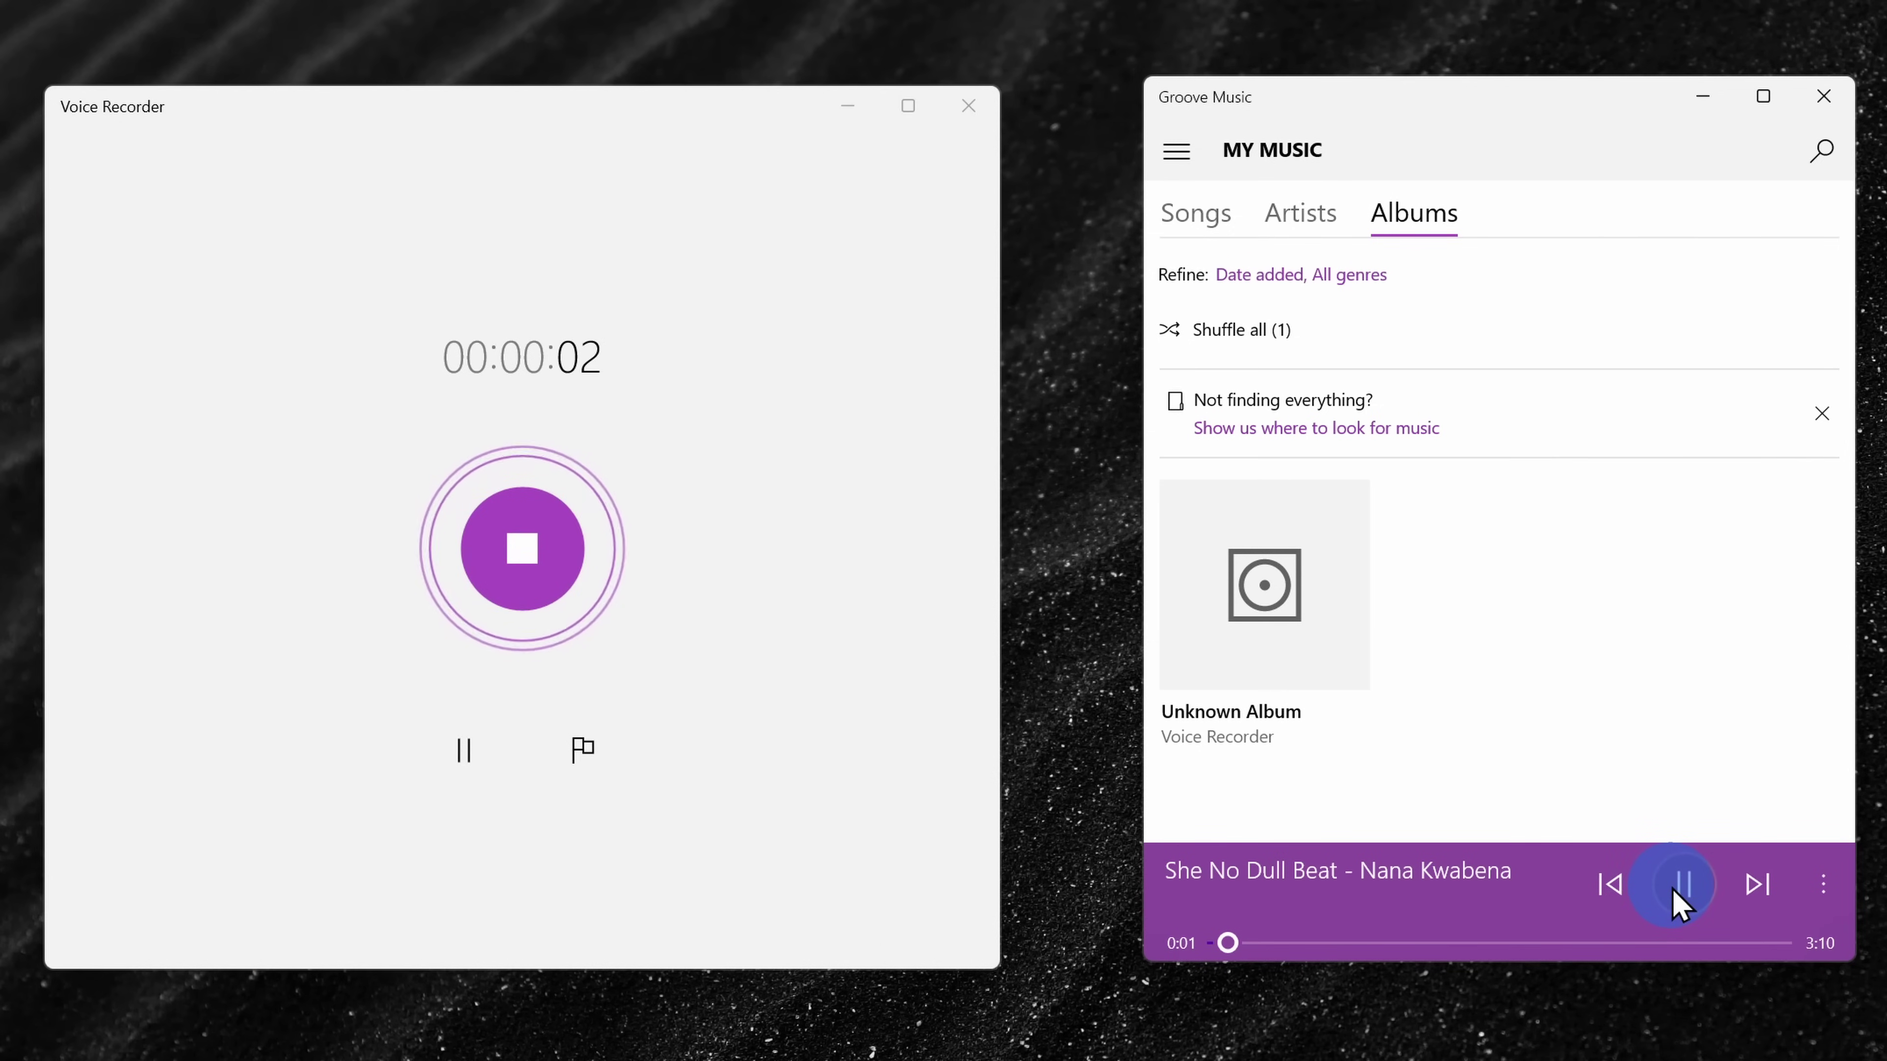
pyautogui.click(1681, 884)
pyautogui.click(522, 548)
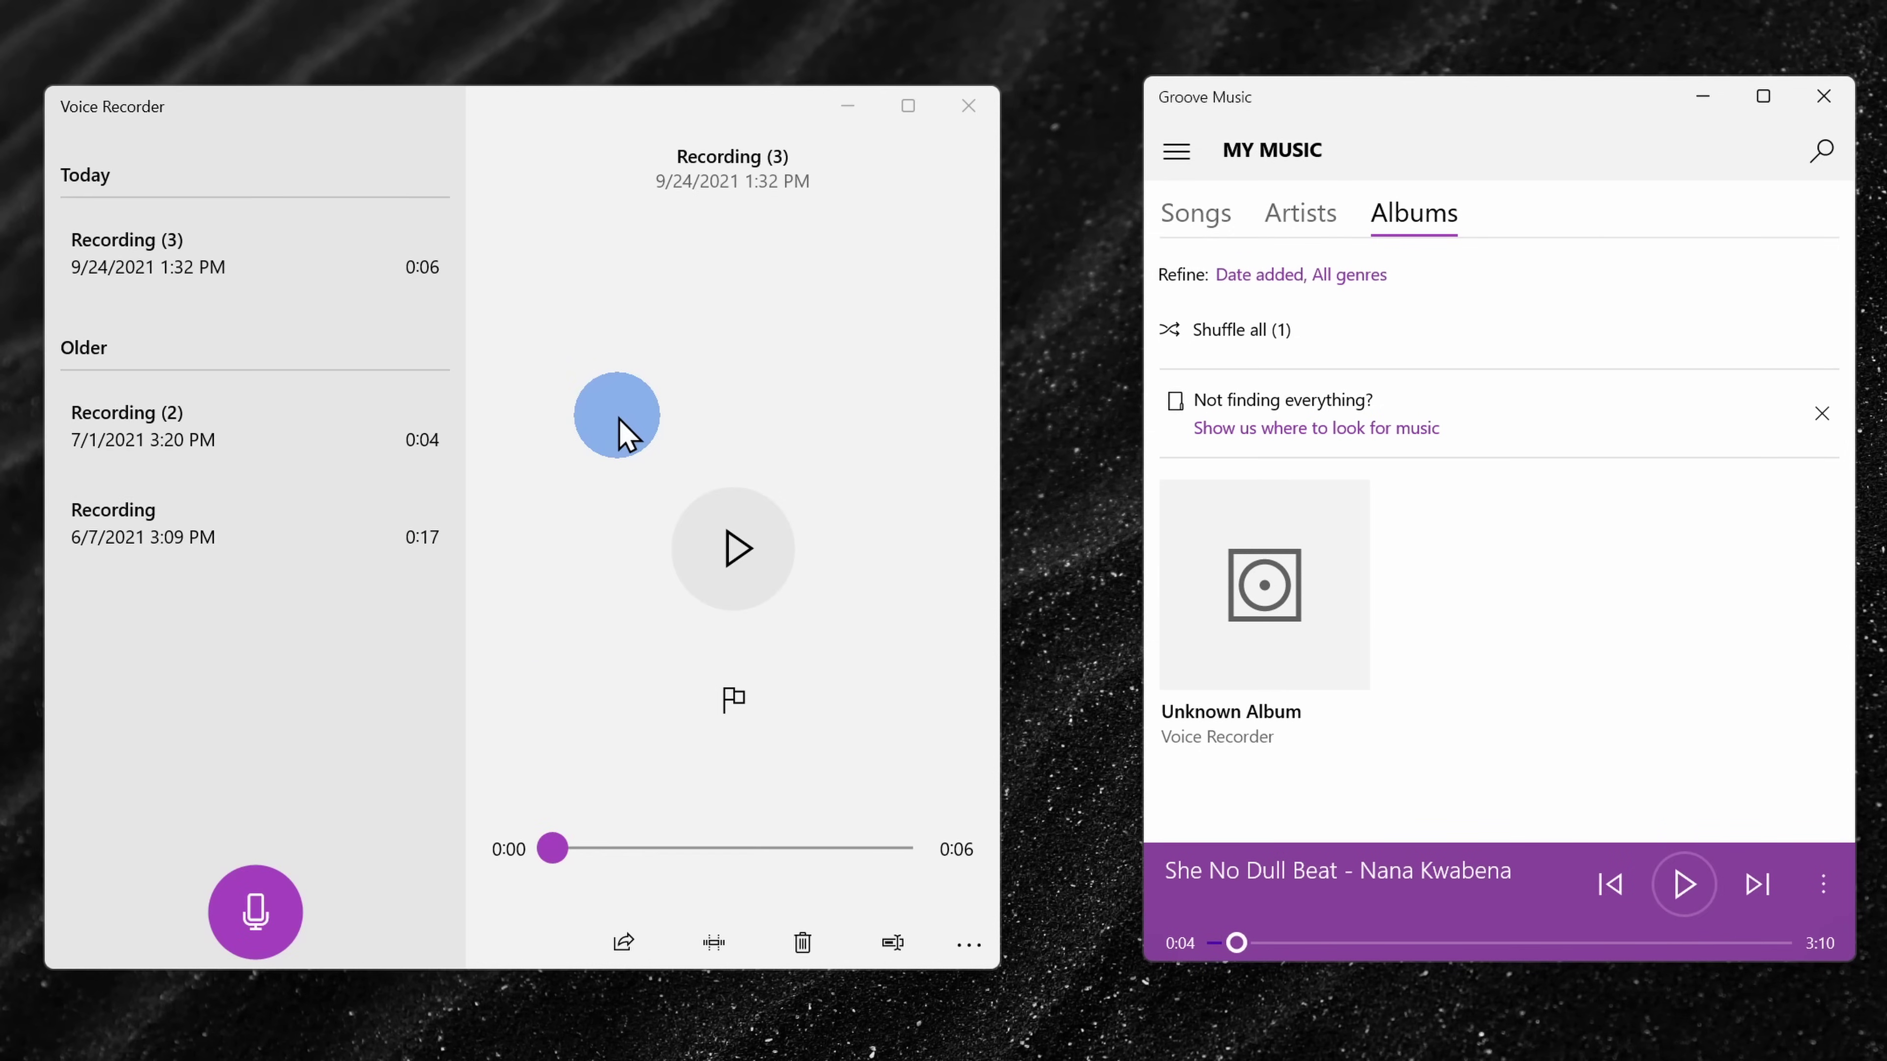
pyautogui.click(746, 574)
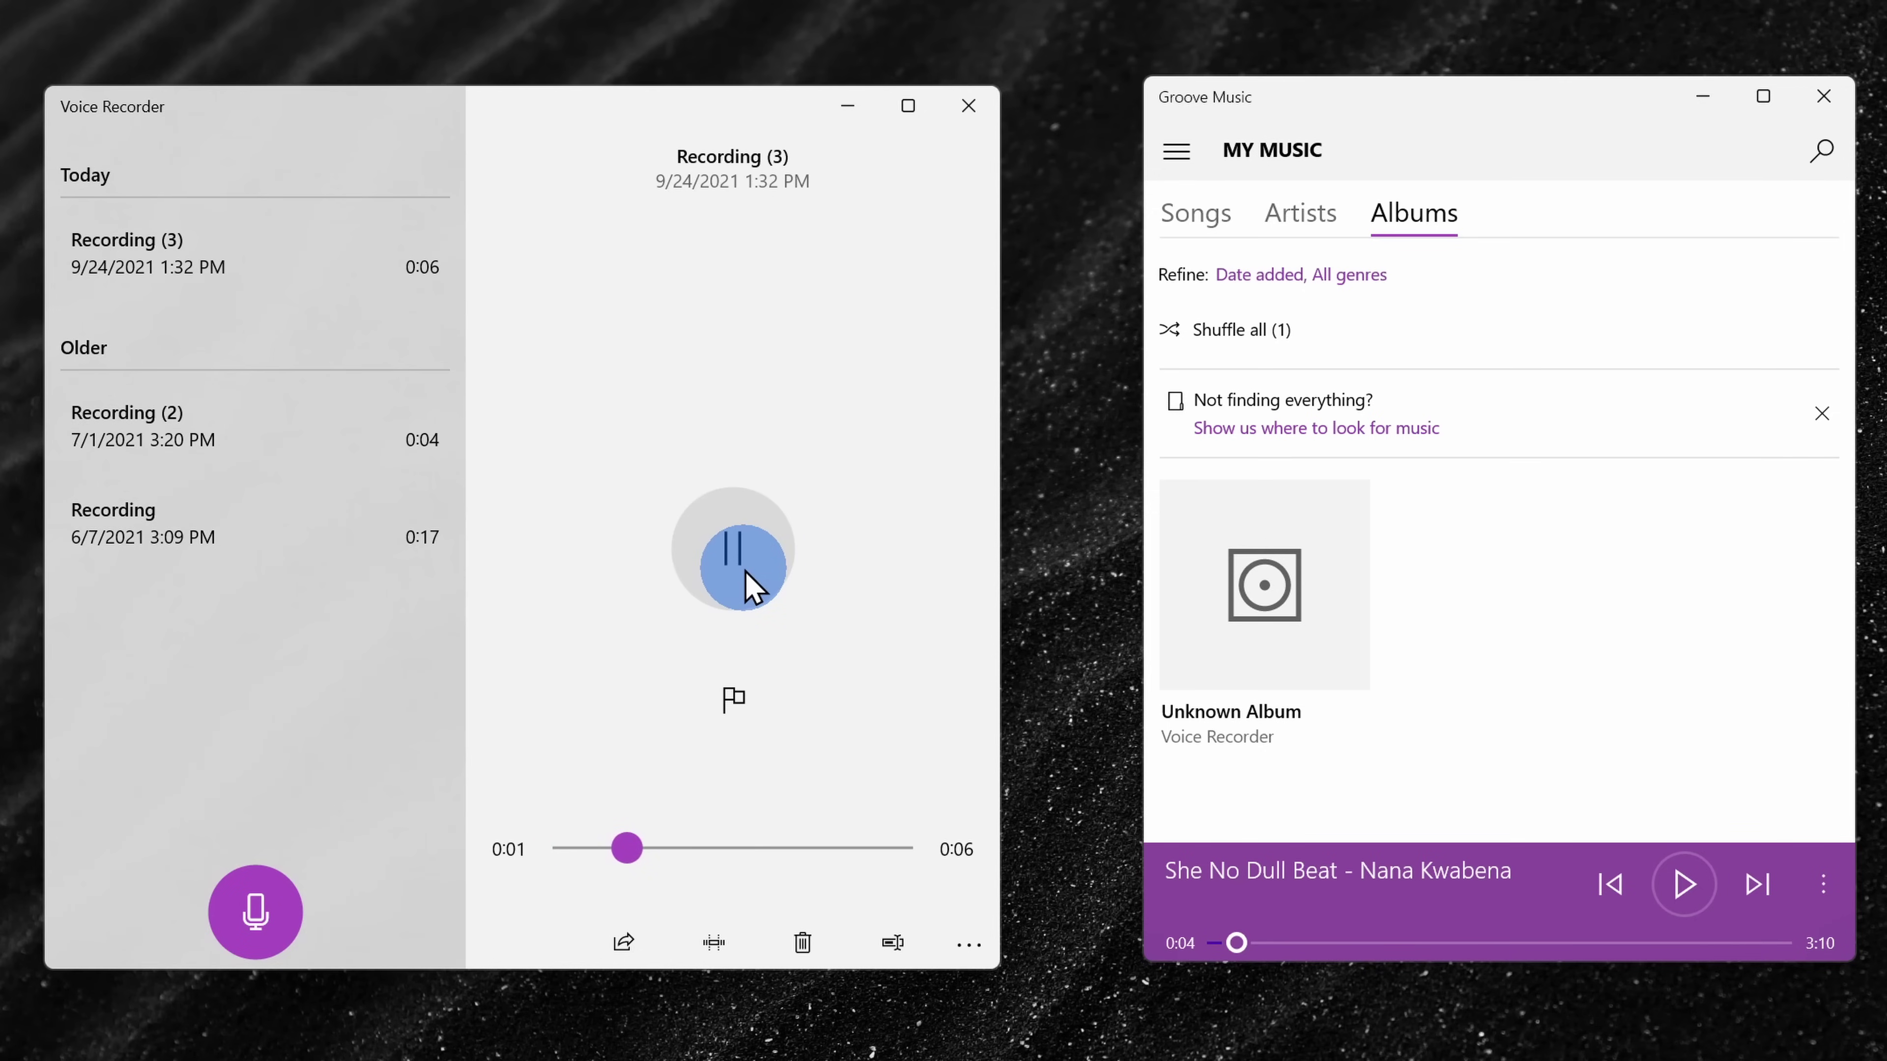
pyautogui.click(746, 574)
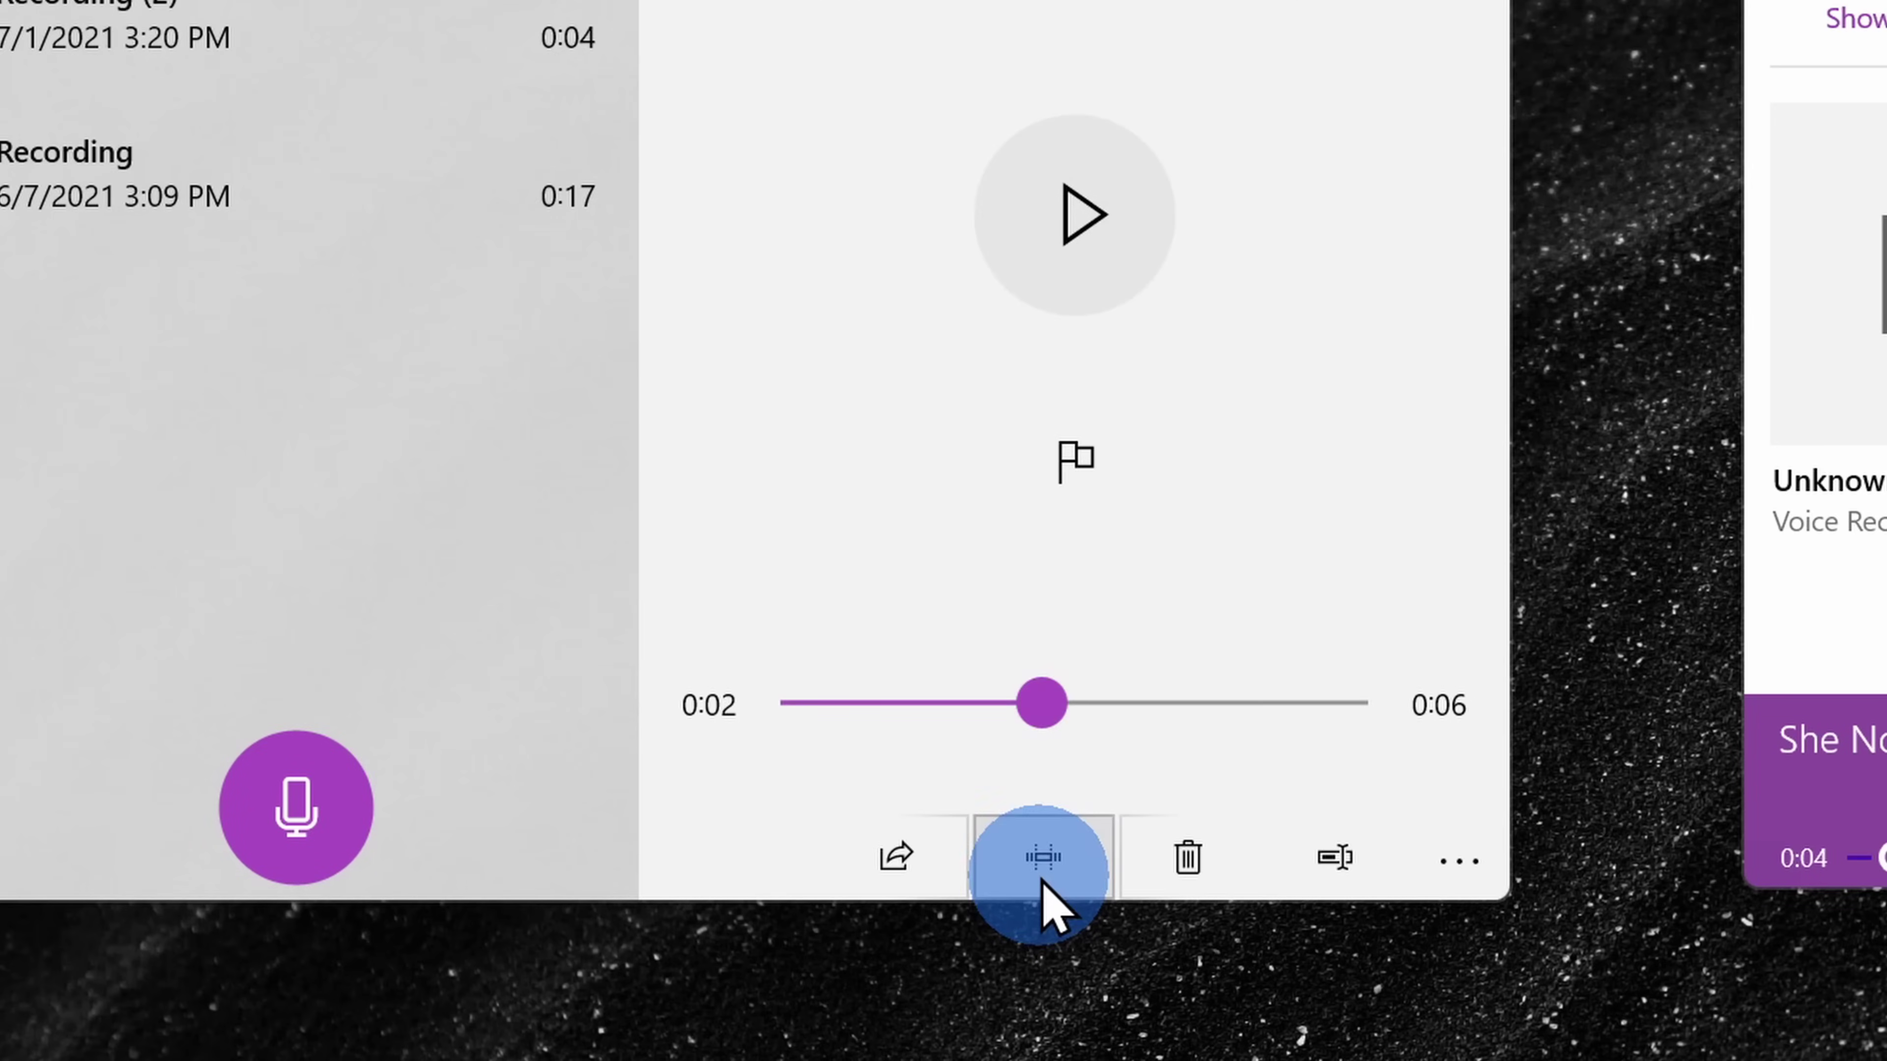
# - Adjust Recording (3)'s trim start and end handles, then show its options menu
pyautogui.click(713, 944)
pyautogui.moveTo(781, 773)
pyautogui.mouseDown()
pyautogui.moveTo(826, 761)
pyautogui.moveTo(781, 773)
pyautogui.mouseUp()
pyautogui.moveTo(1380, 787); pyautogui.dragTo(1466, 792)
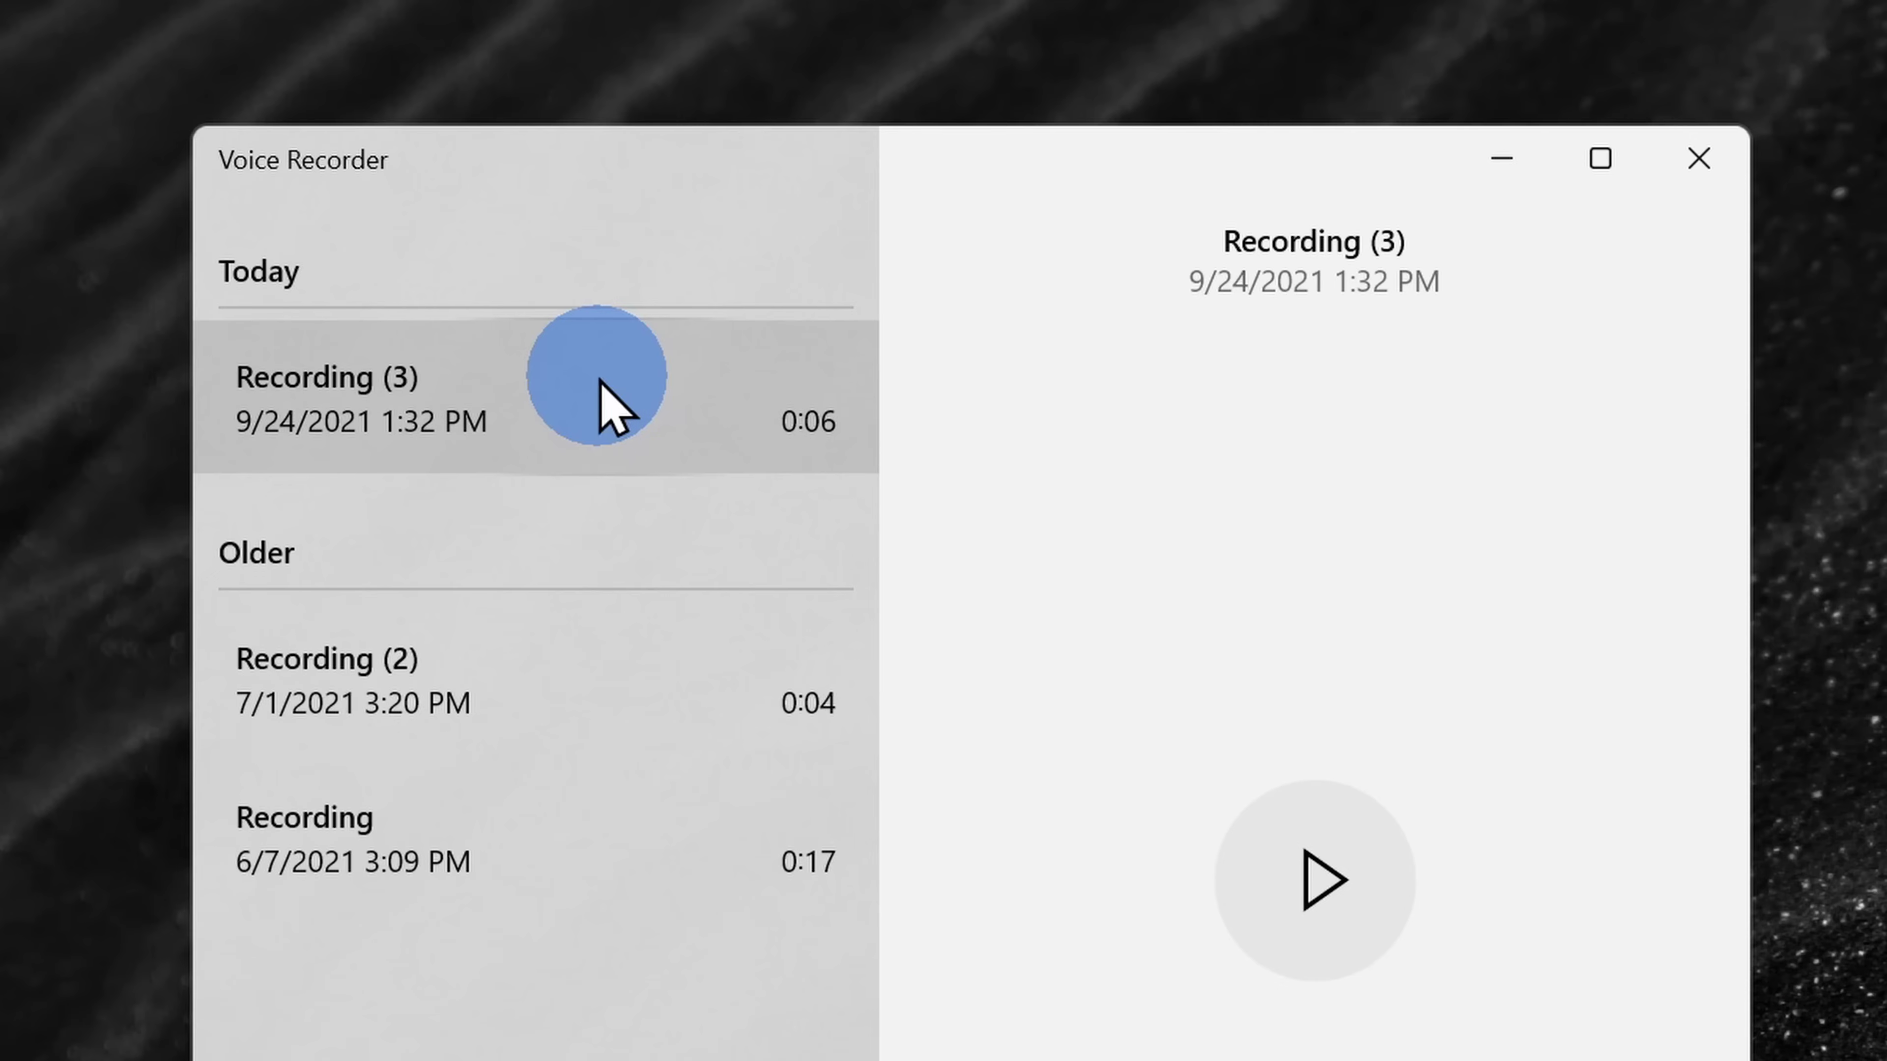
pyautogui.rightClick(579, 387)
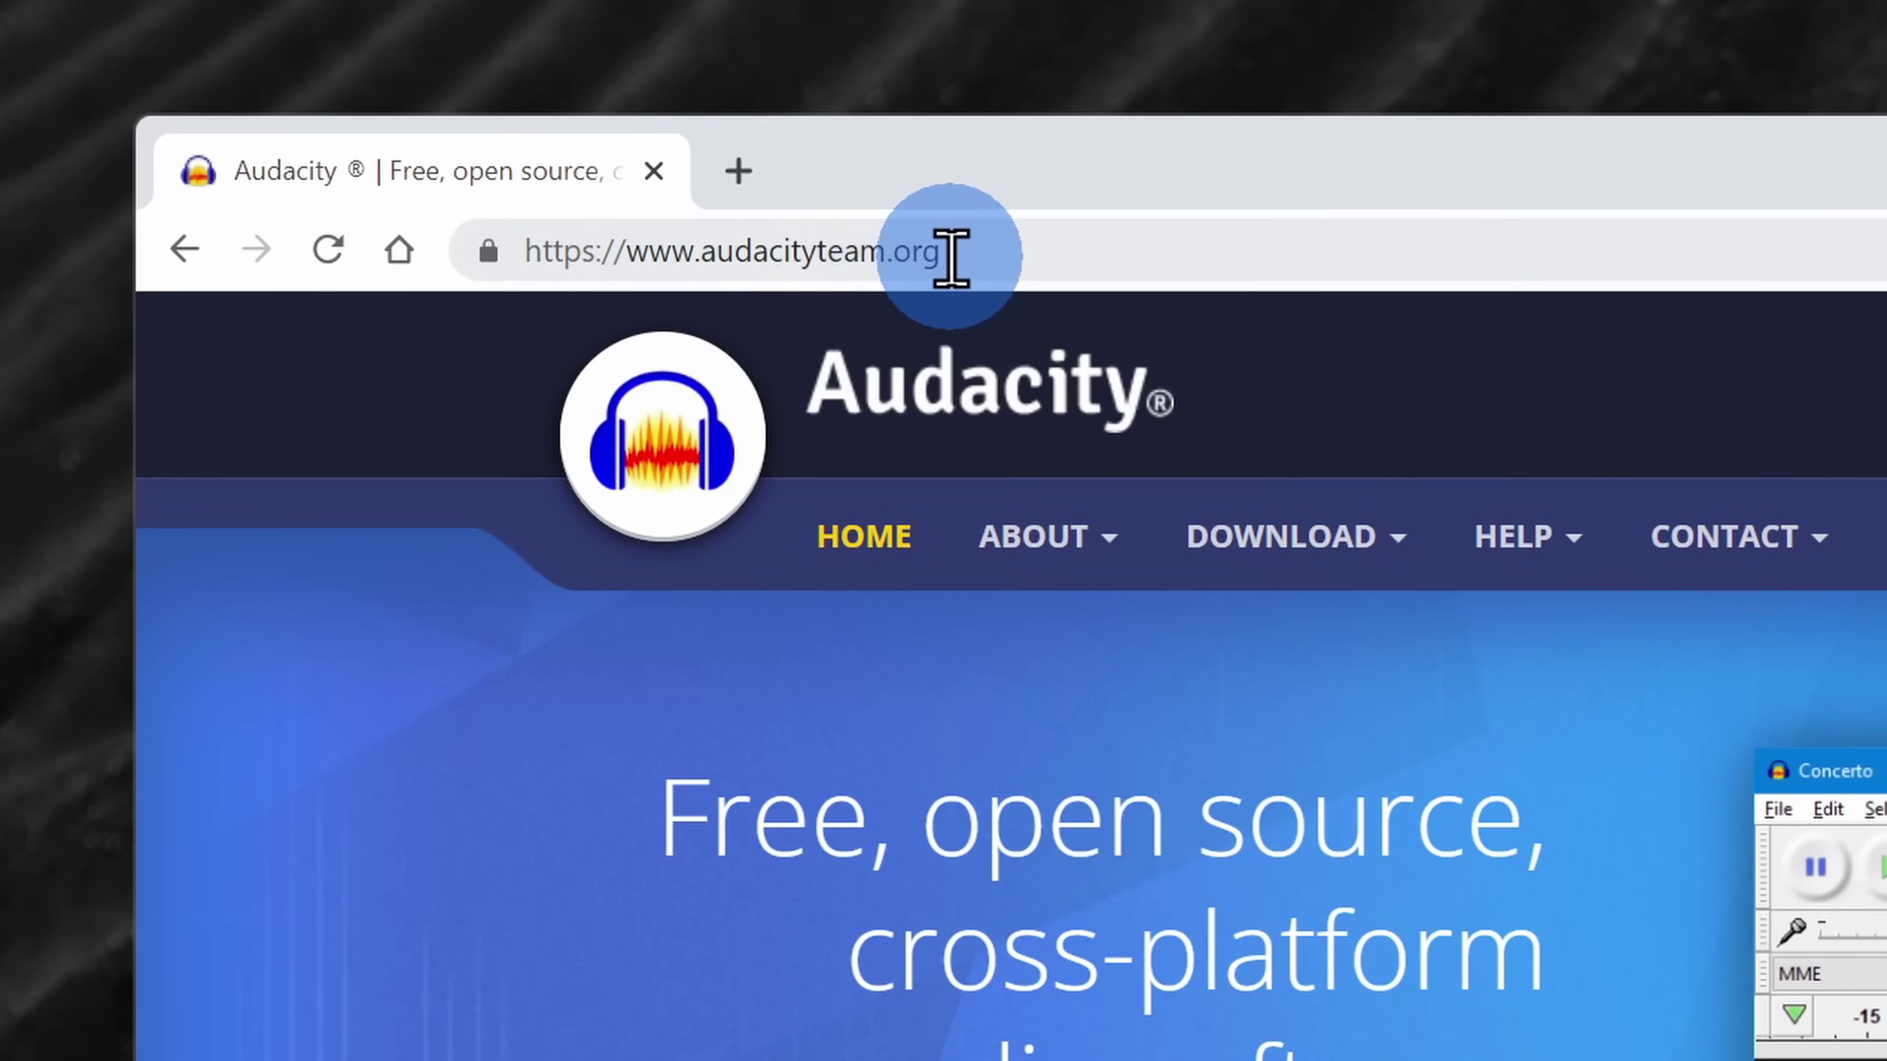
# - Scroll the audacityteam.org page down to the Audacity download button
pyautogui.scroll(-1, 643, 758)
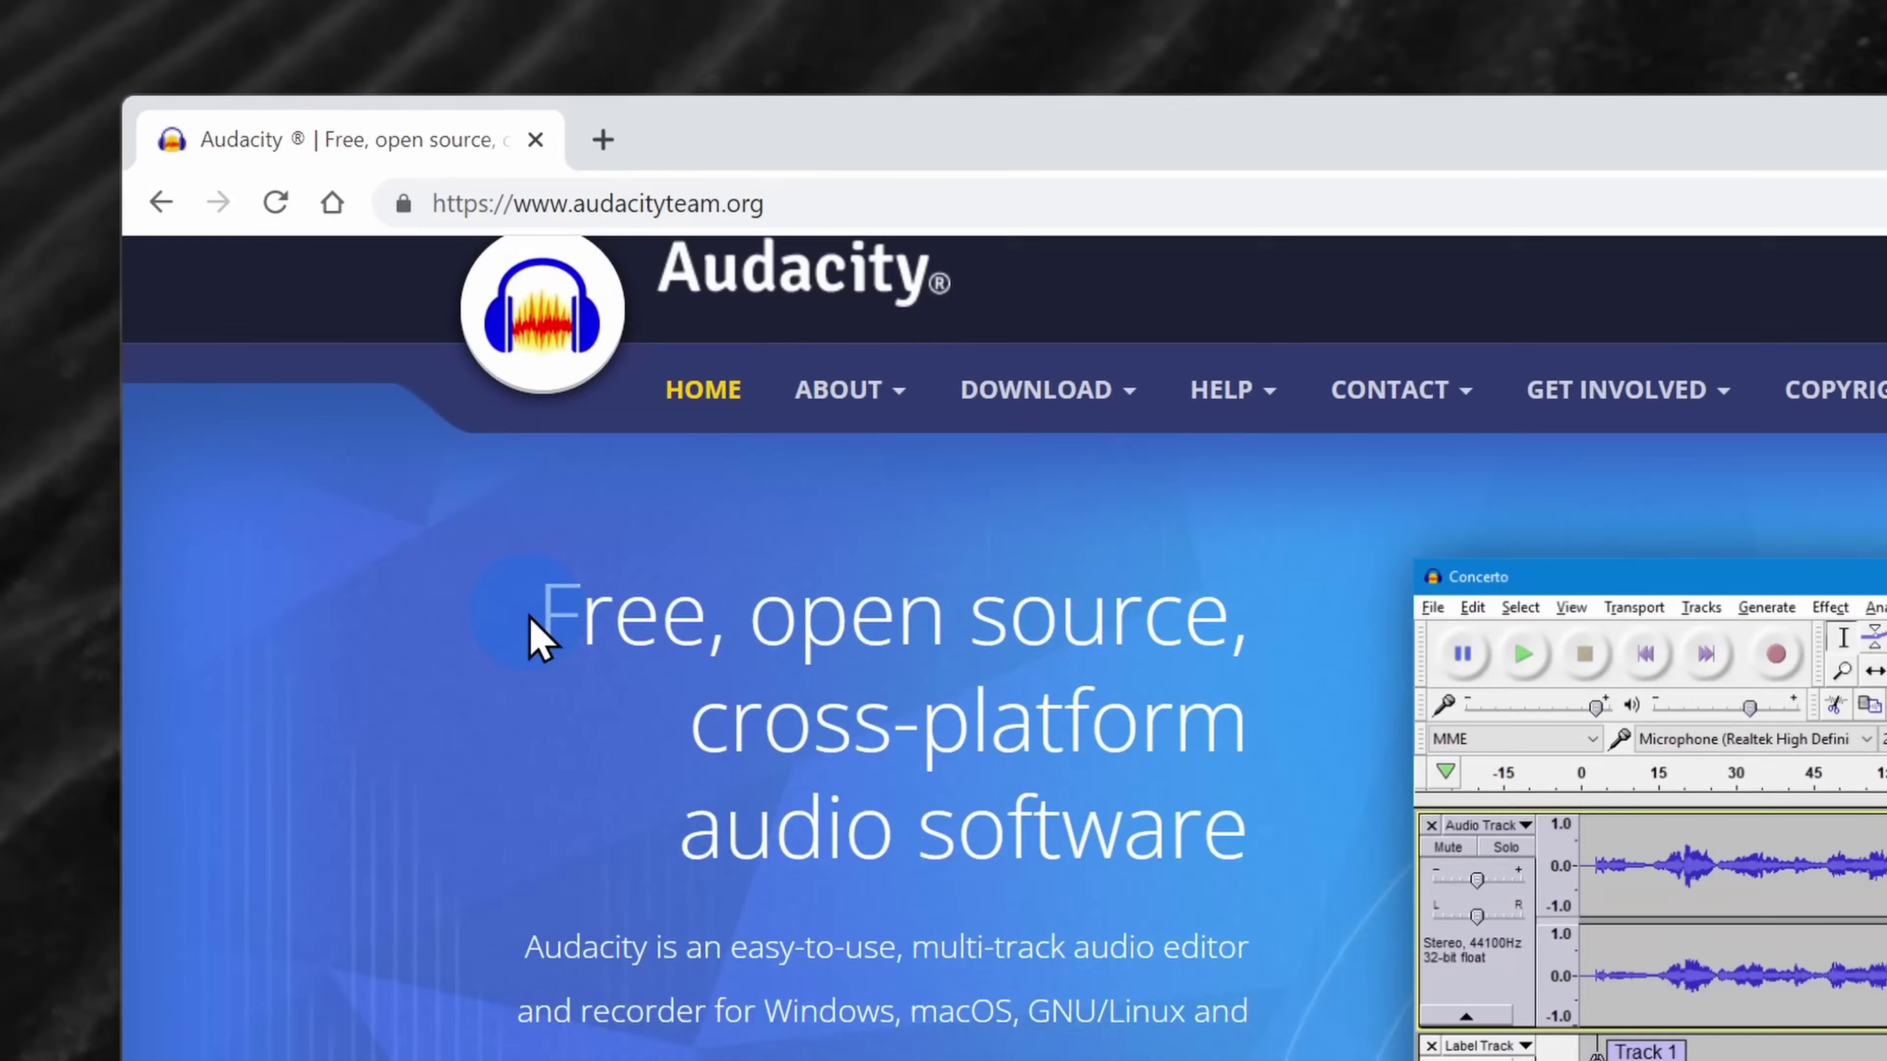
pyautogui.scroll(-3, 528, 618)
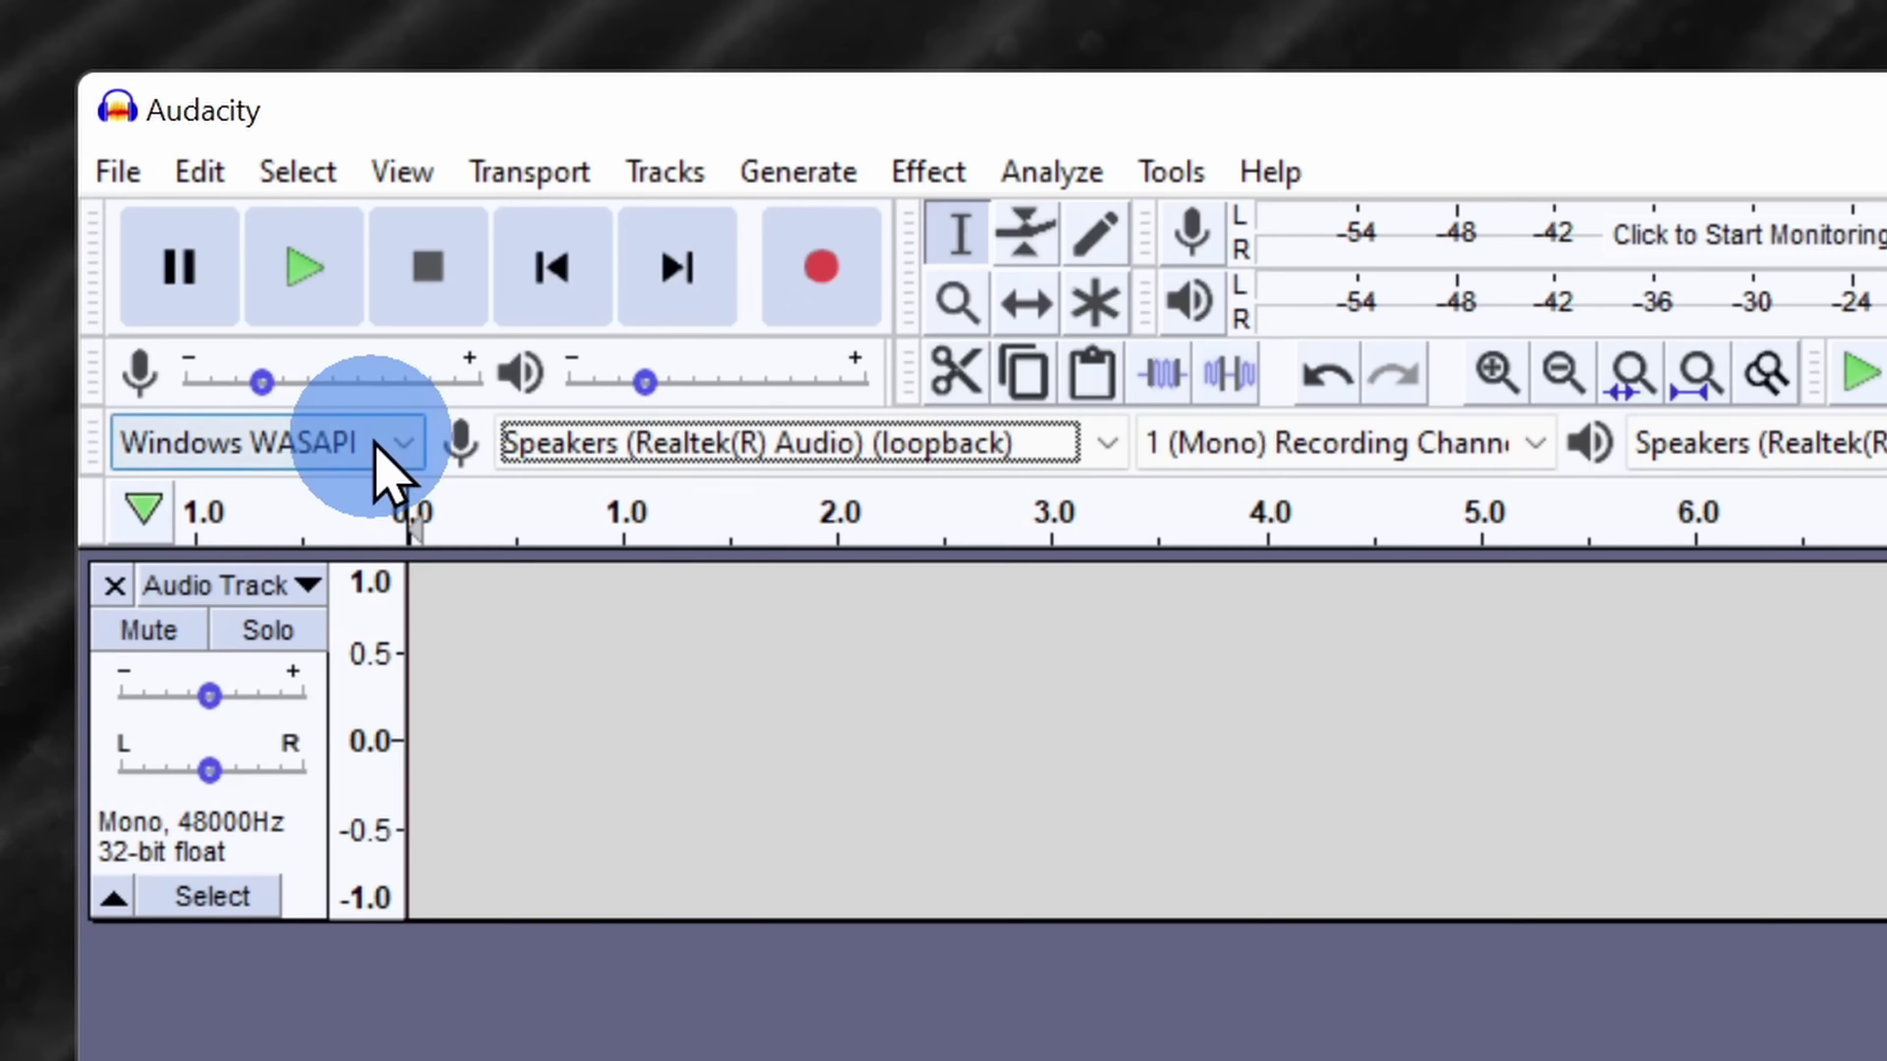
pyautogui.click(187, 234)
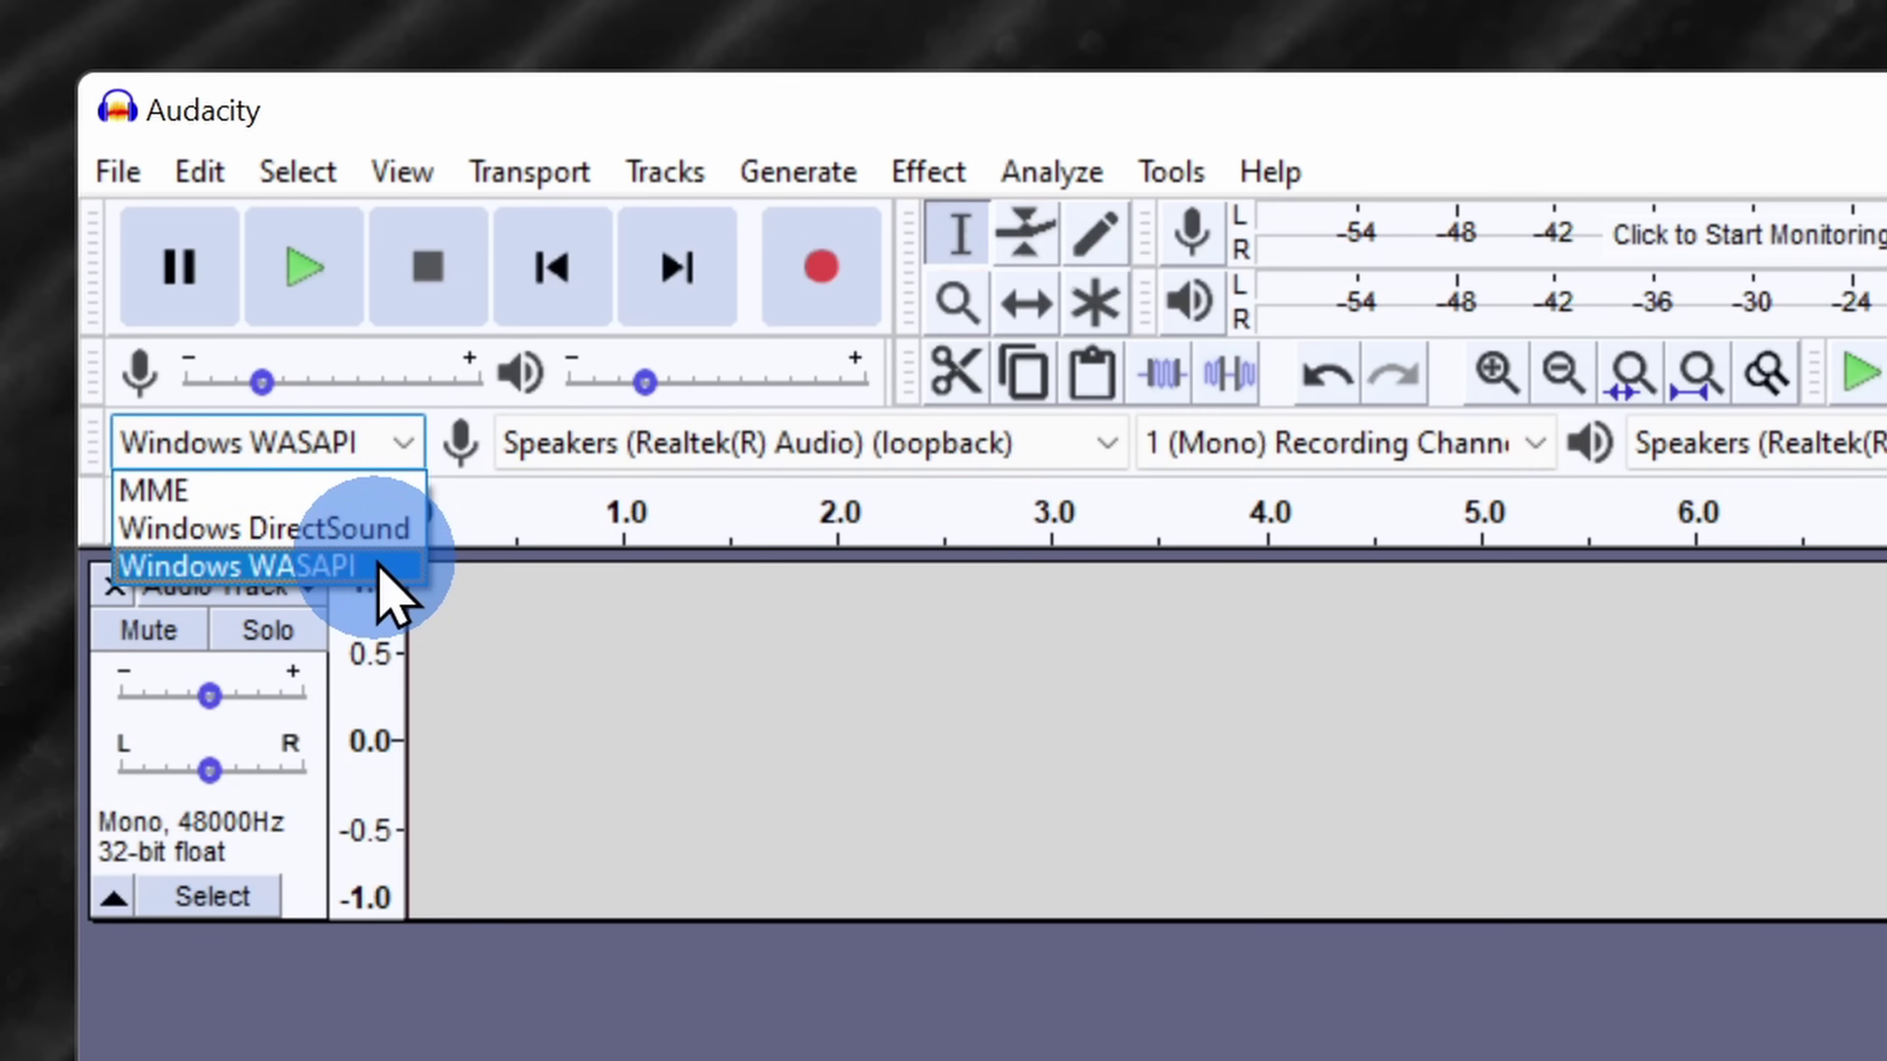
pyautogui.click(695, 453)
pyautogui.click(695, 455)
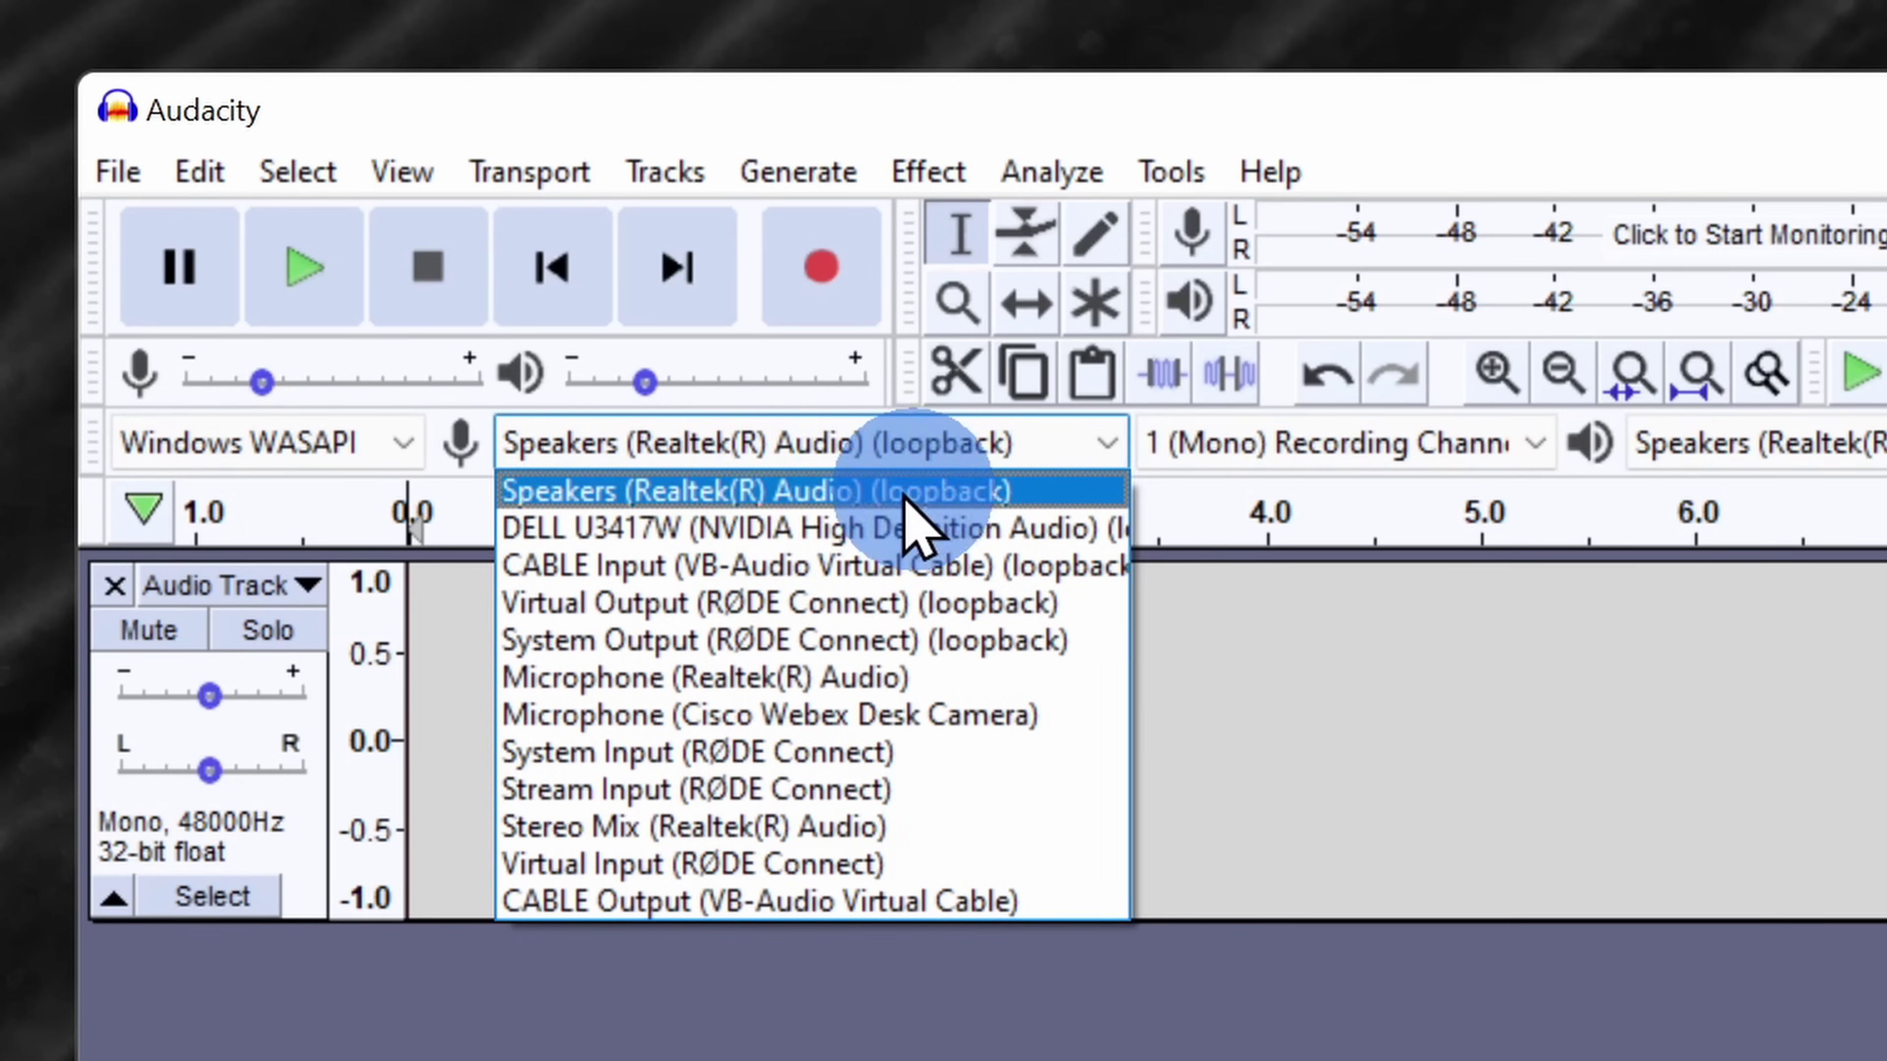
pyautogui.click(759, 492)
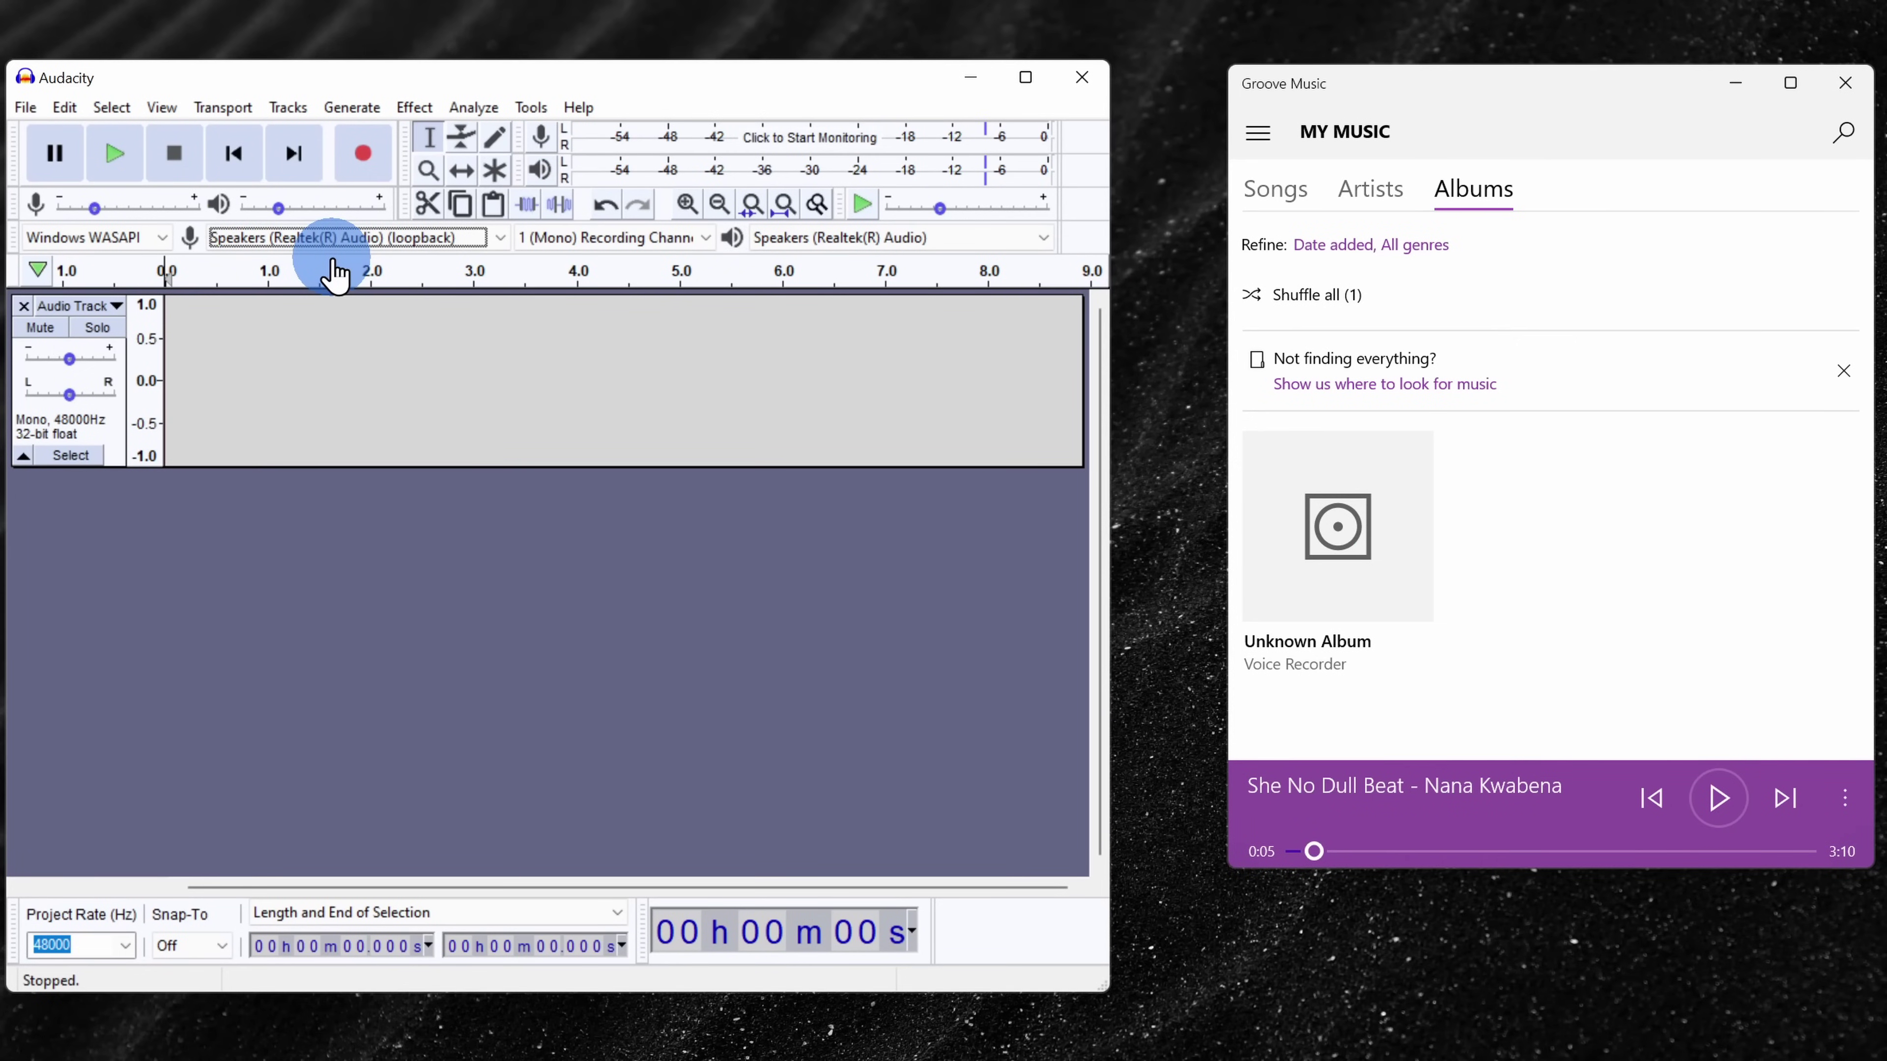
# - Record a few seconds of the Groove Music song into the Audacity track and play it back
pyautogui.click(368, 152)
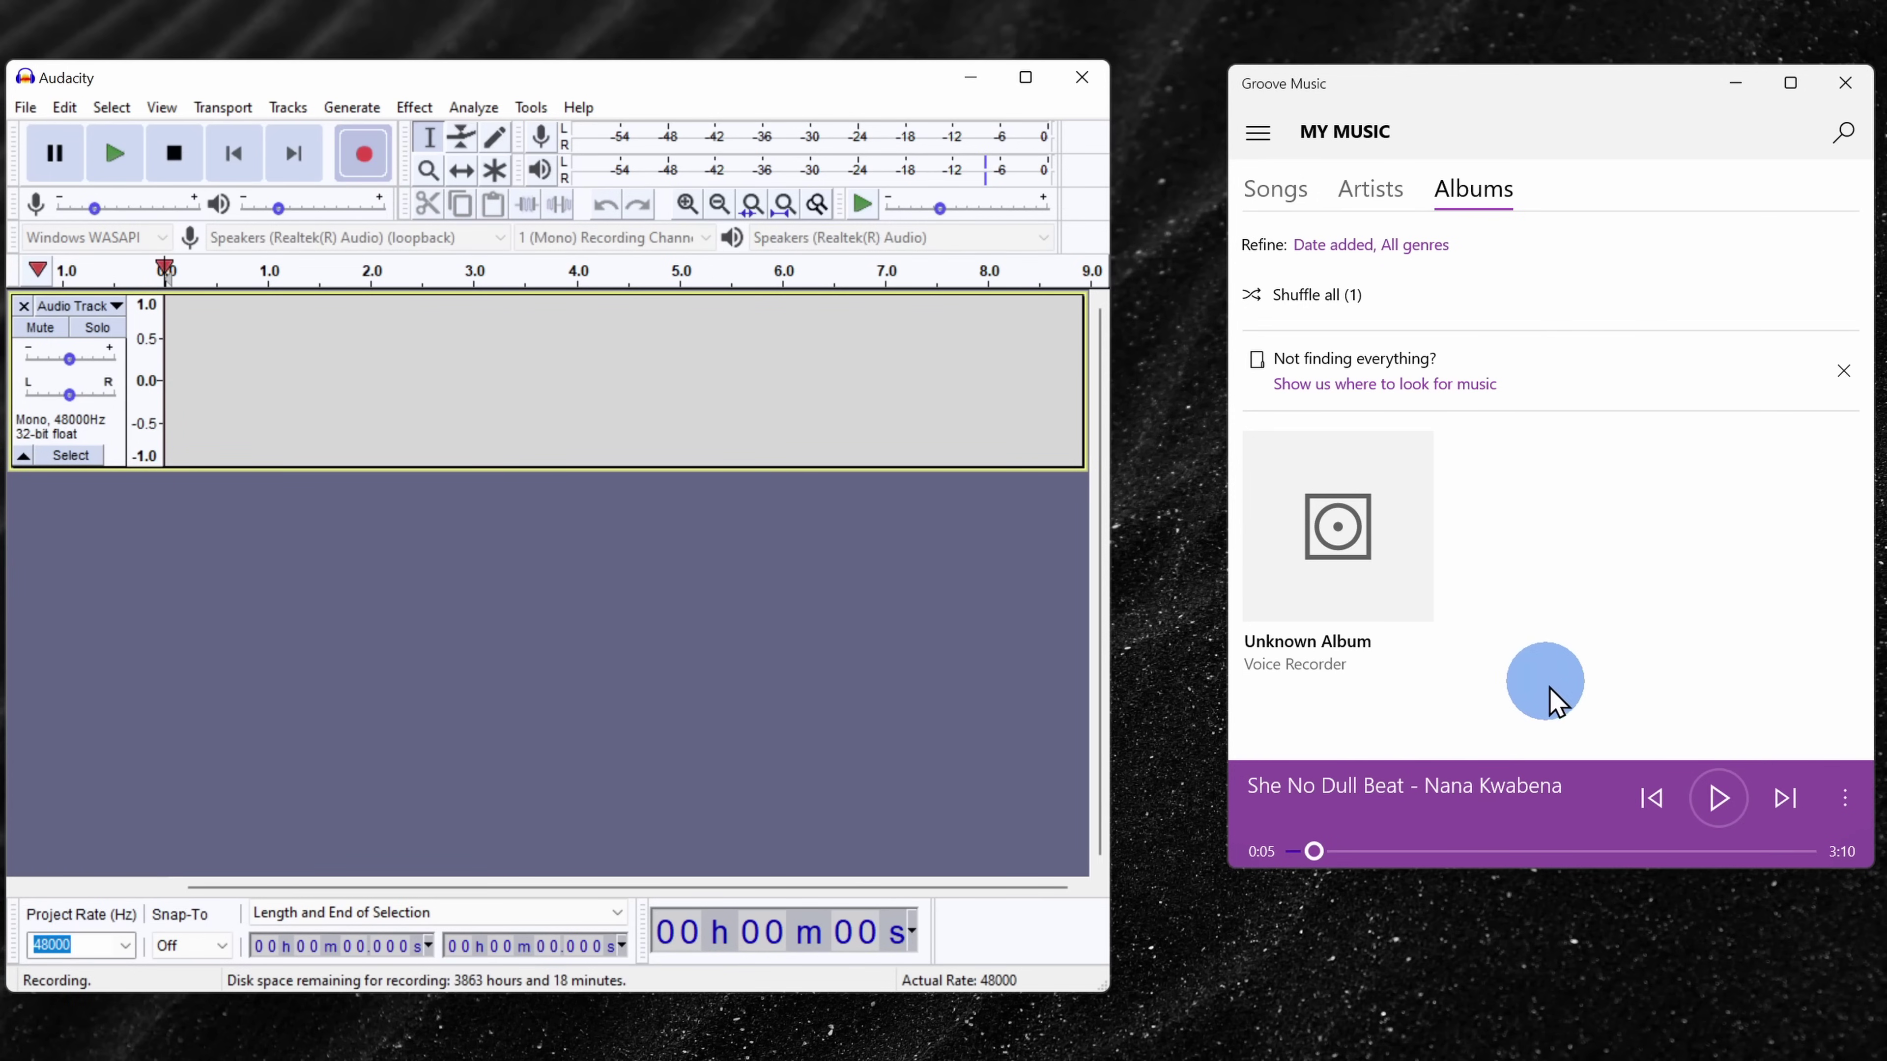
pyautogui.click(1720, 800)
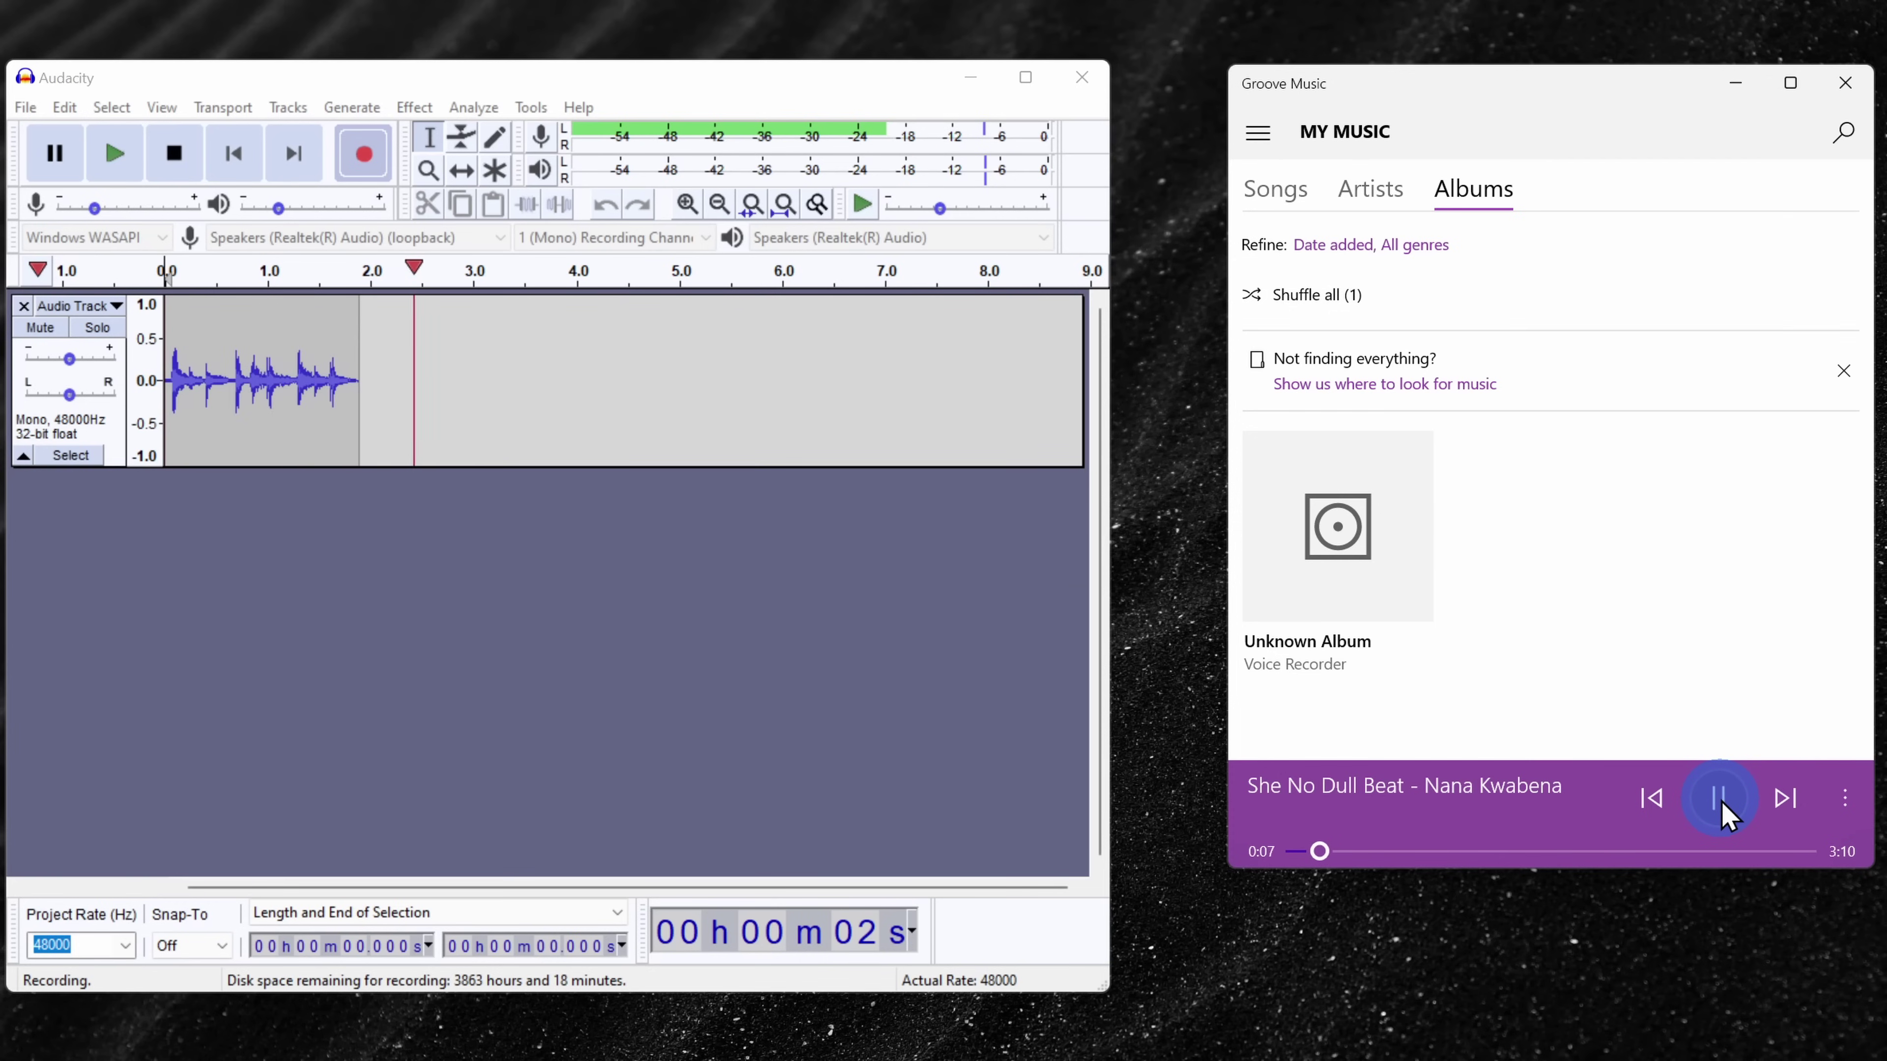
pyautogui.click(1721, 800)
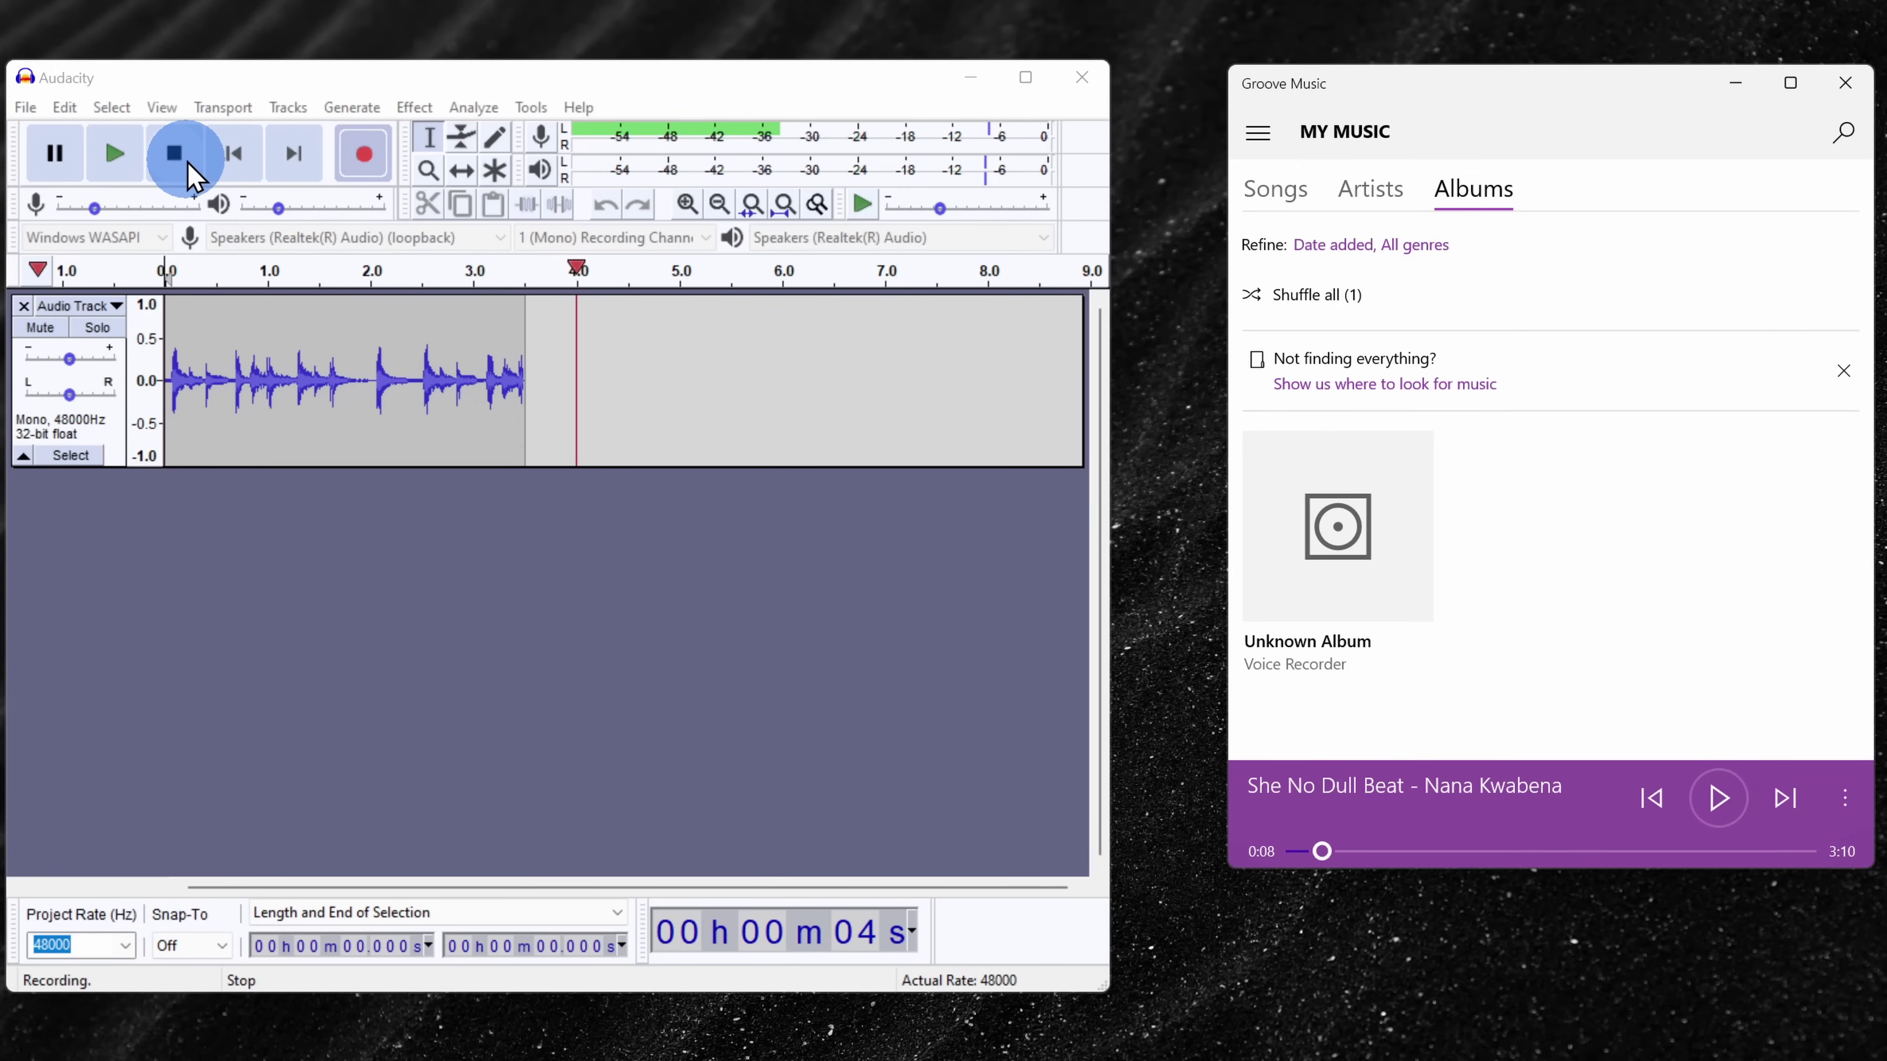
pyautogui.click(176, 154)
pyautogui.click(117, 157)
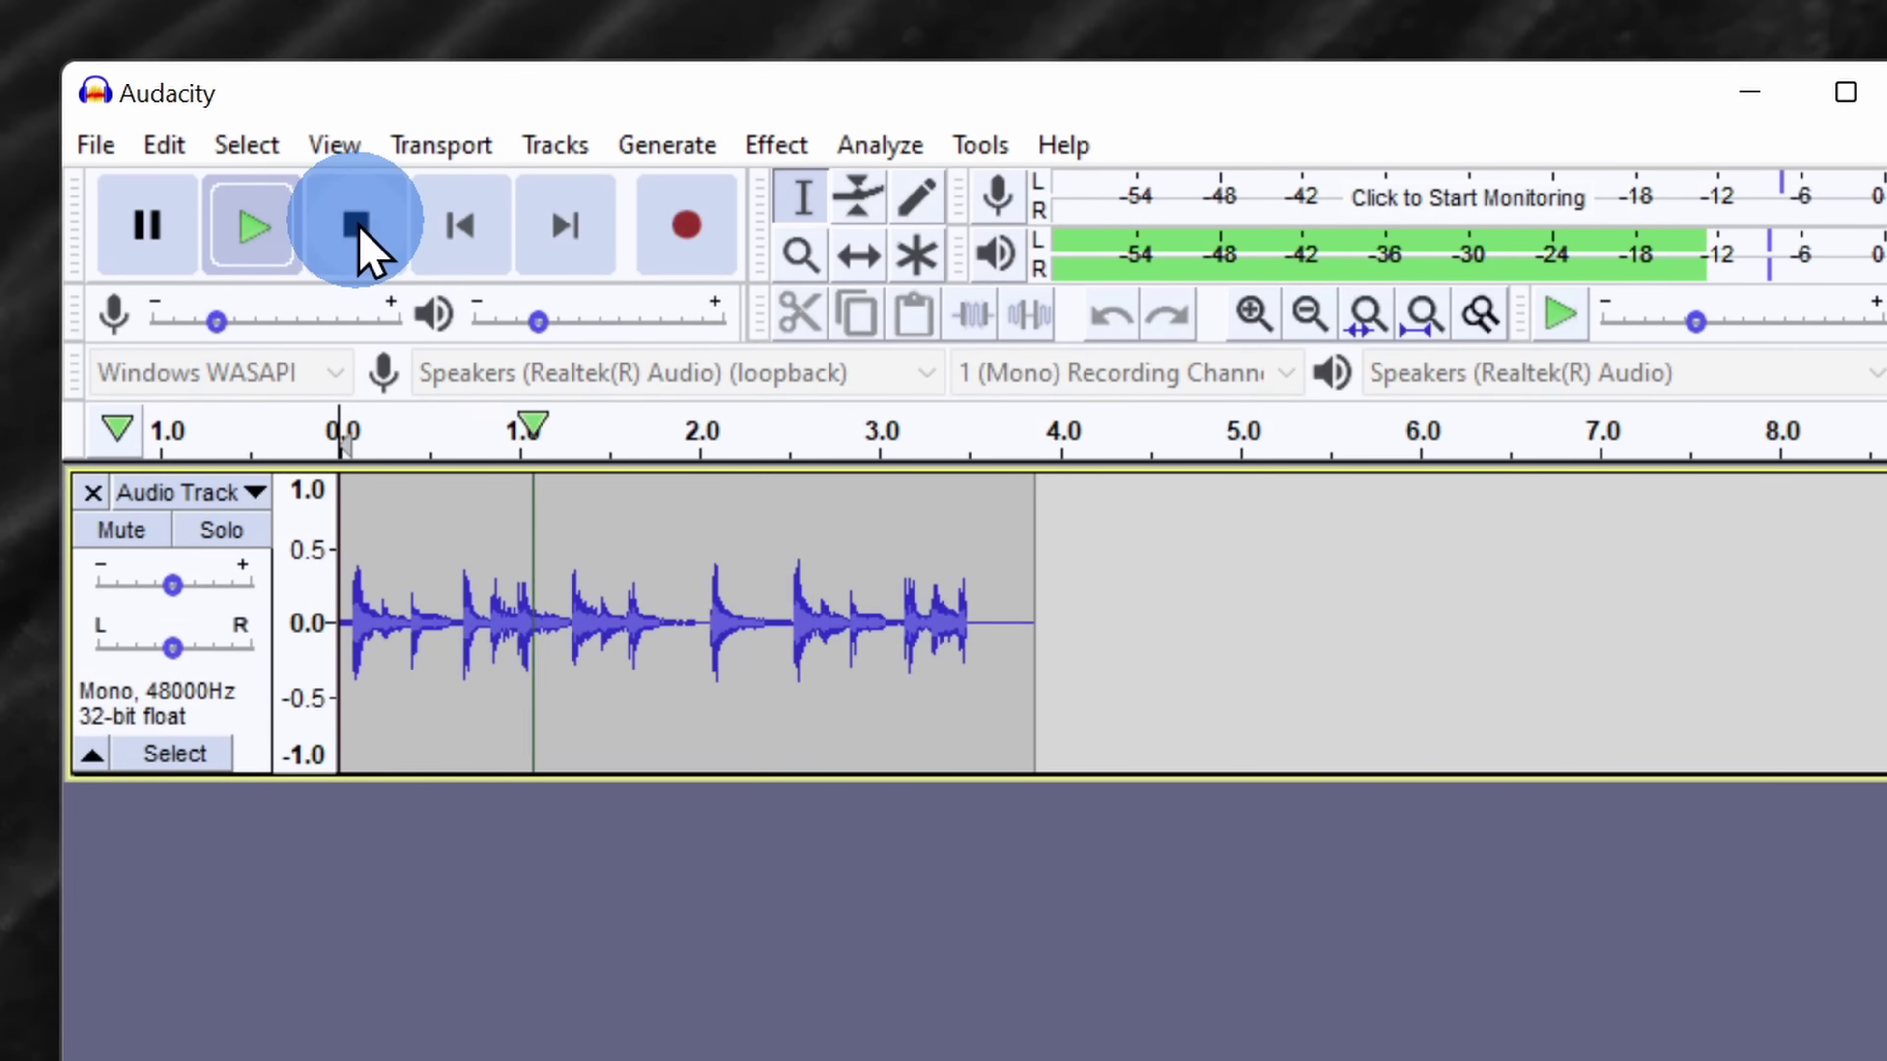
pyautogui.click(362, 245)
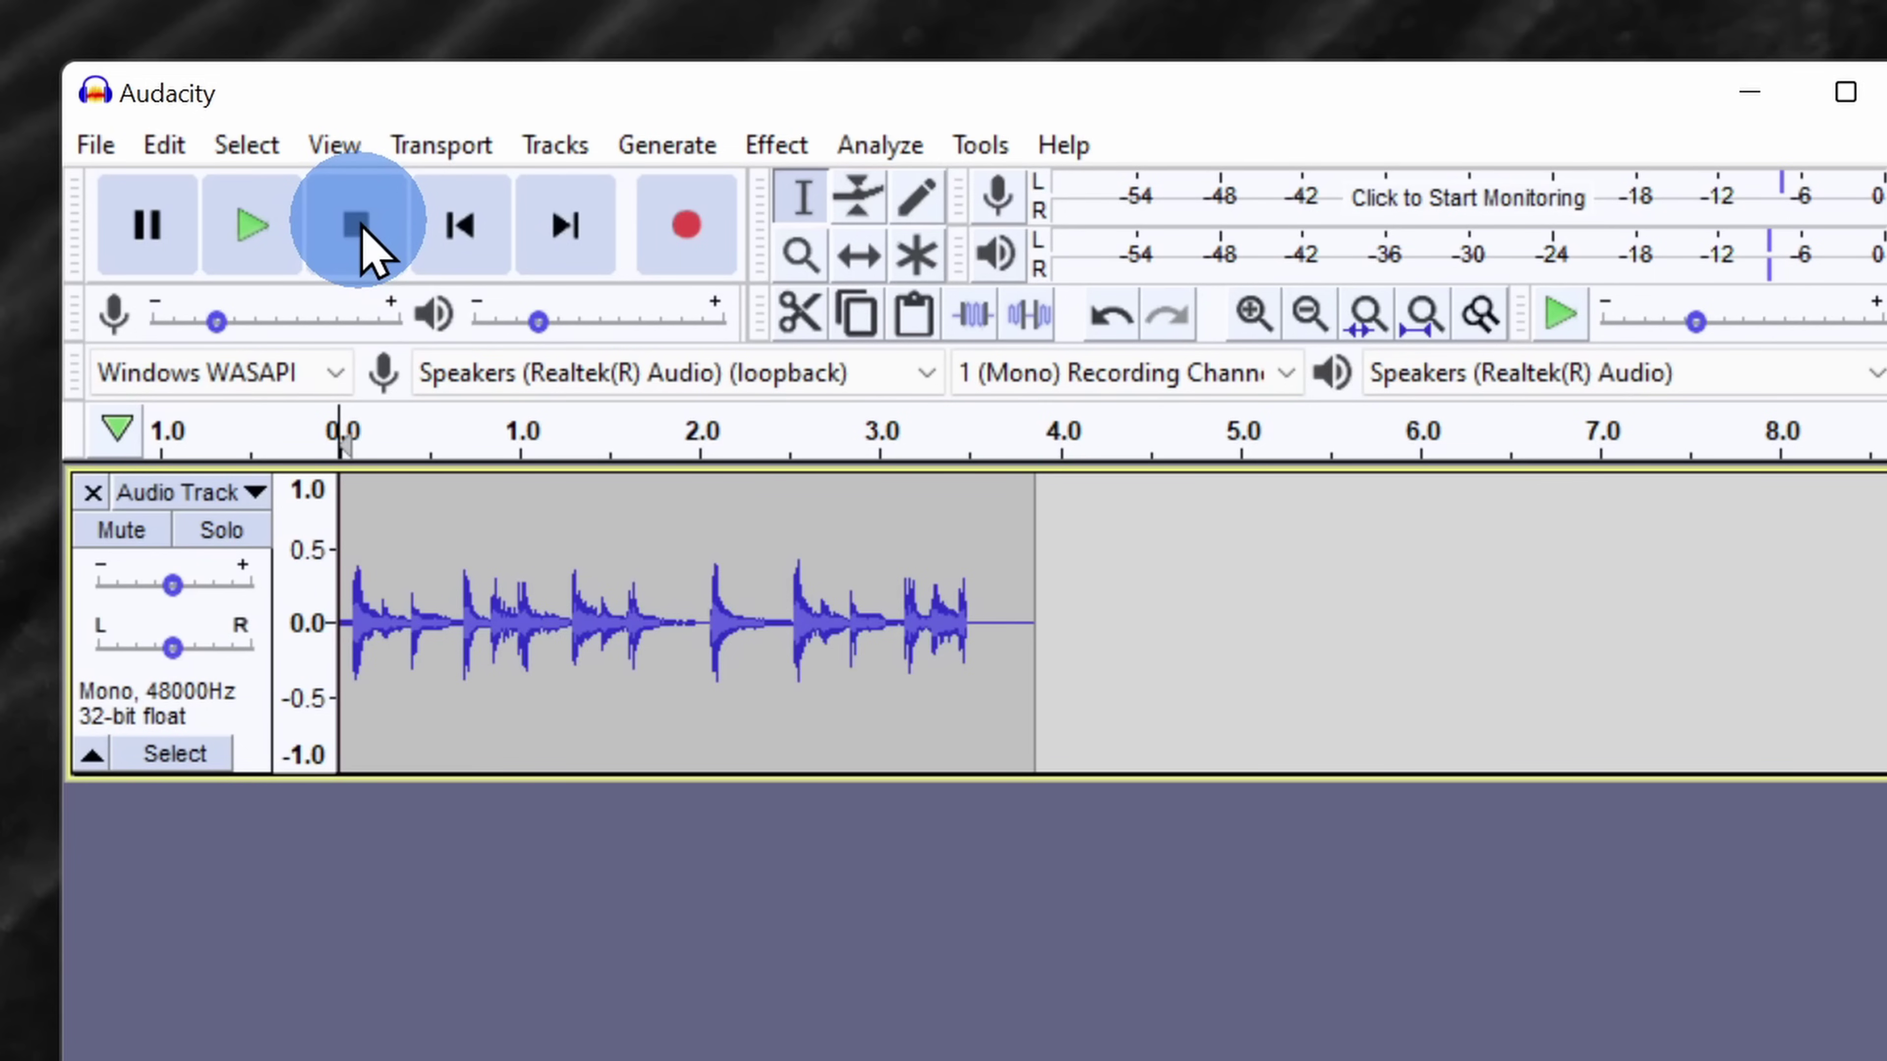
# - Look through the Effect menu, close it, and place the edit point near 3.85 s
pyautogui.click(773, 148)
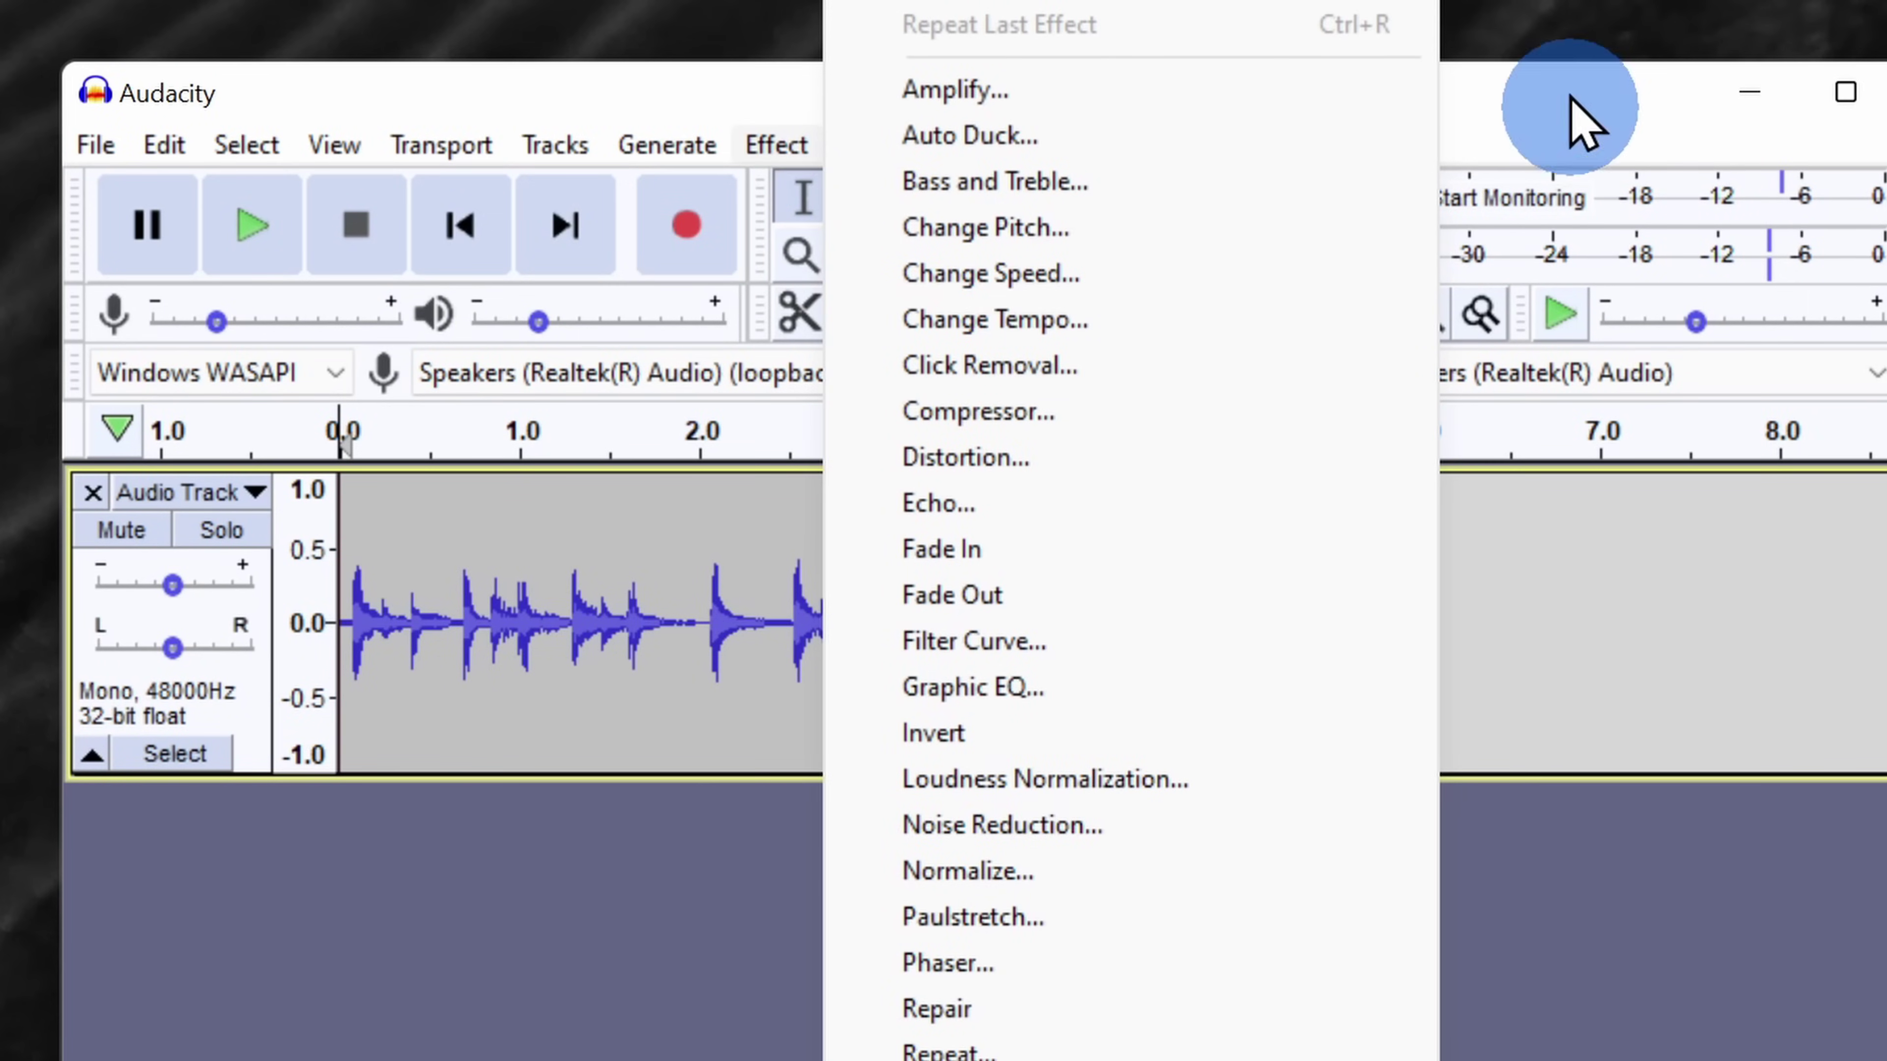
pyautogui.click(1583, 119)
pyautogui.click(1033, 710)
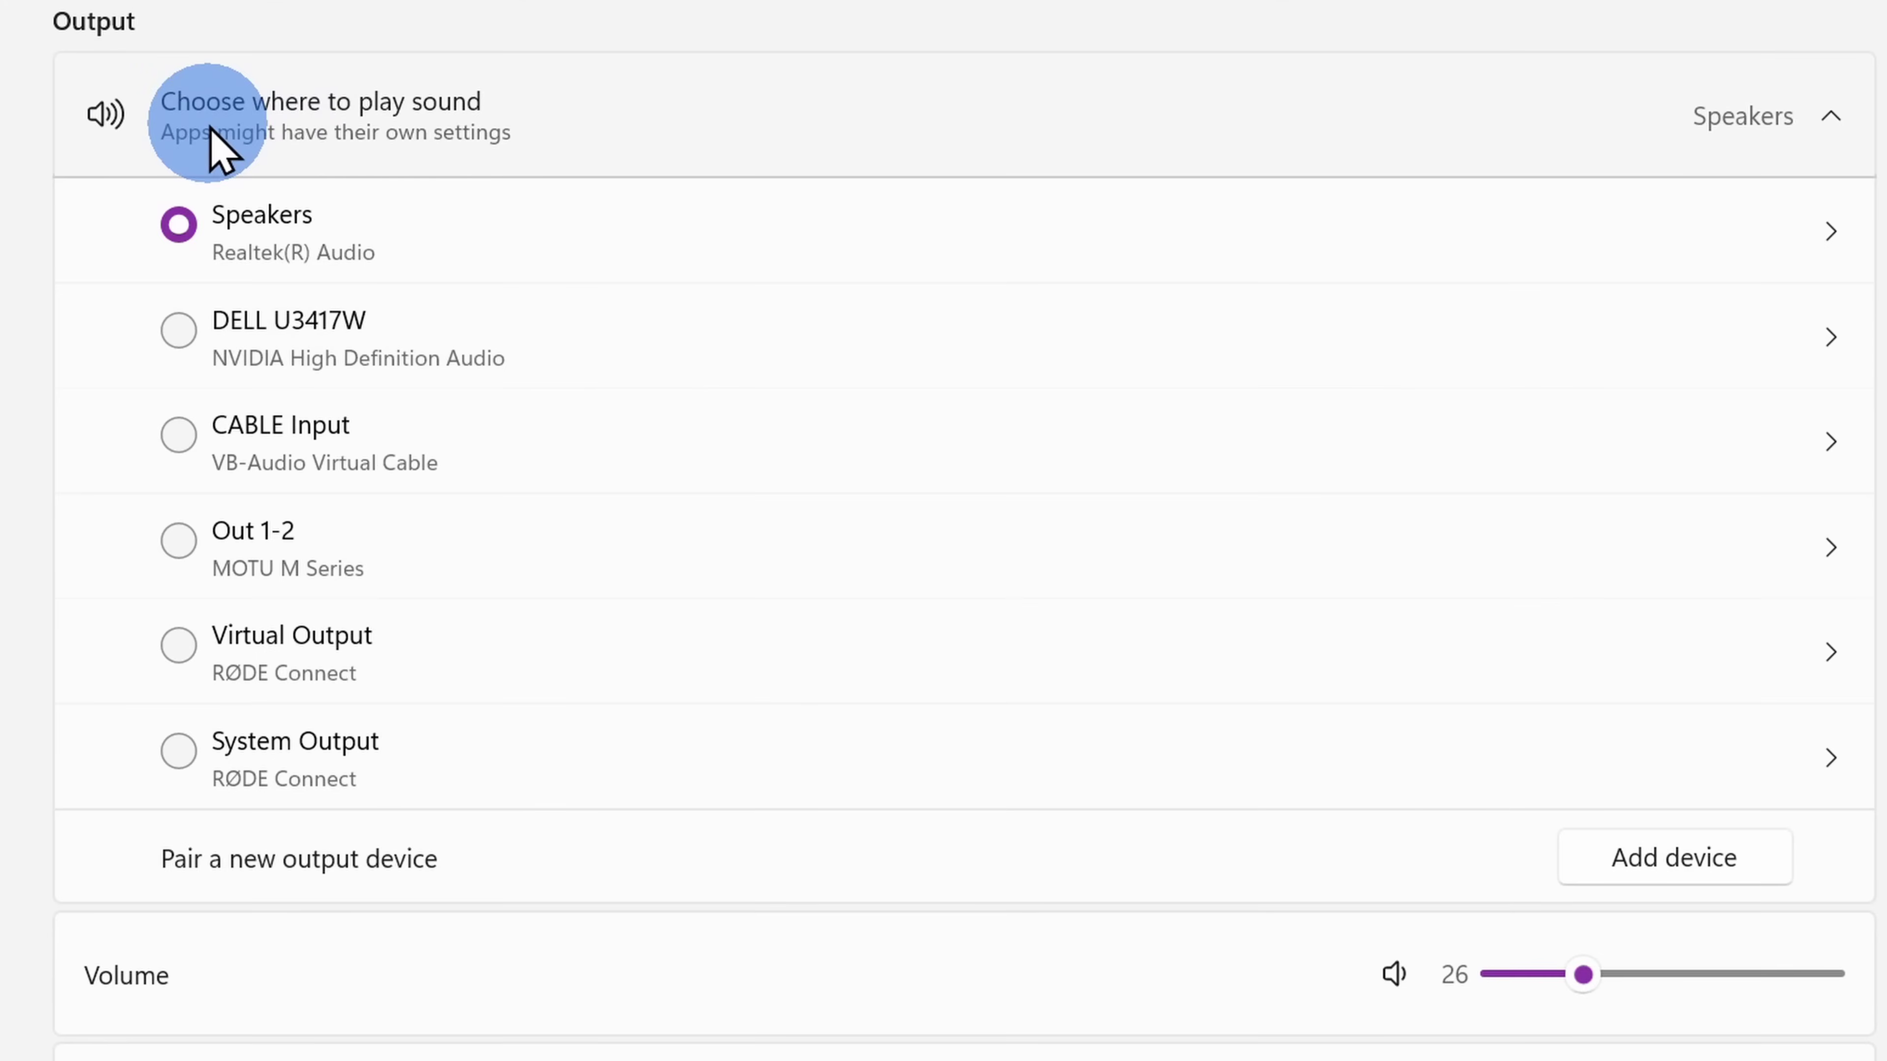
# - Make CABLE Input the output device and verify CABLE Output is the selected input
pyautogui.click(178, 435)
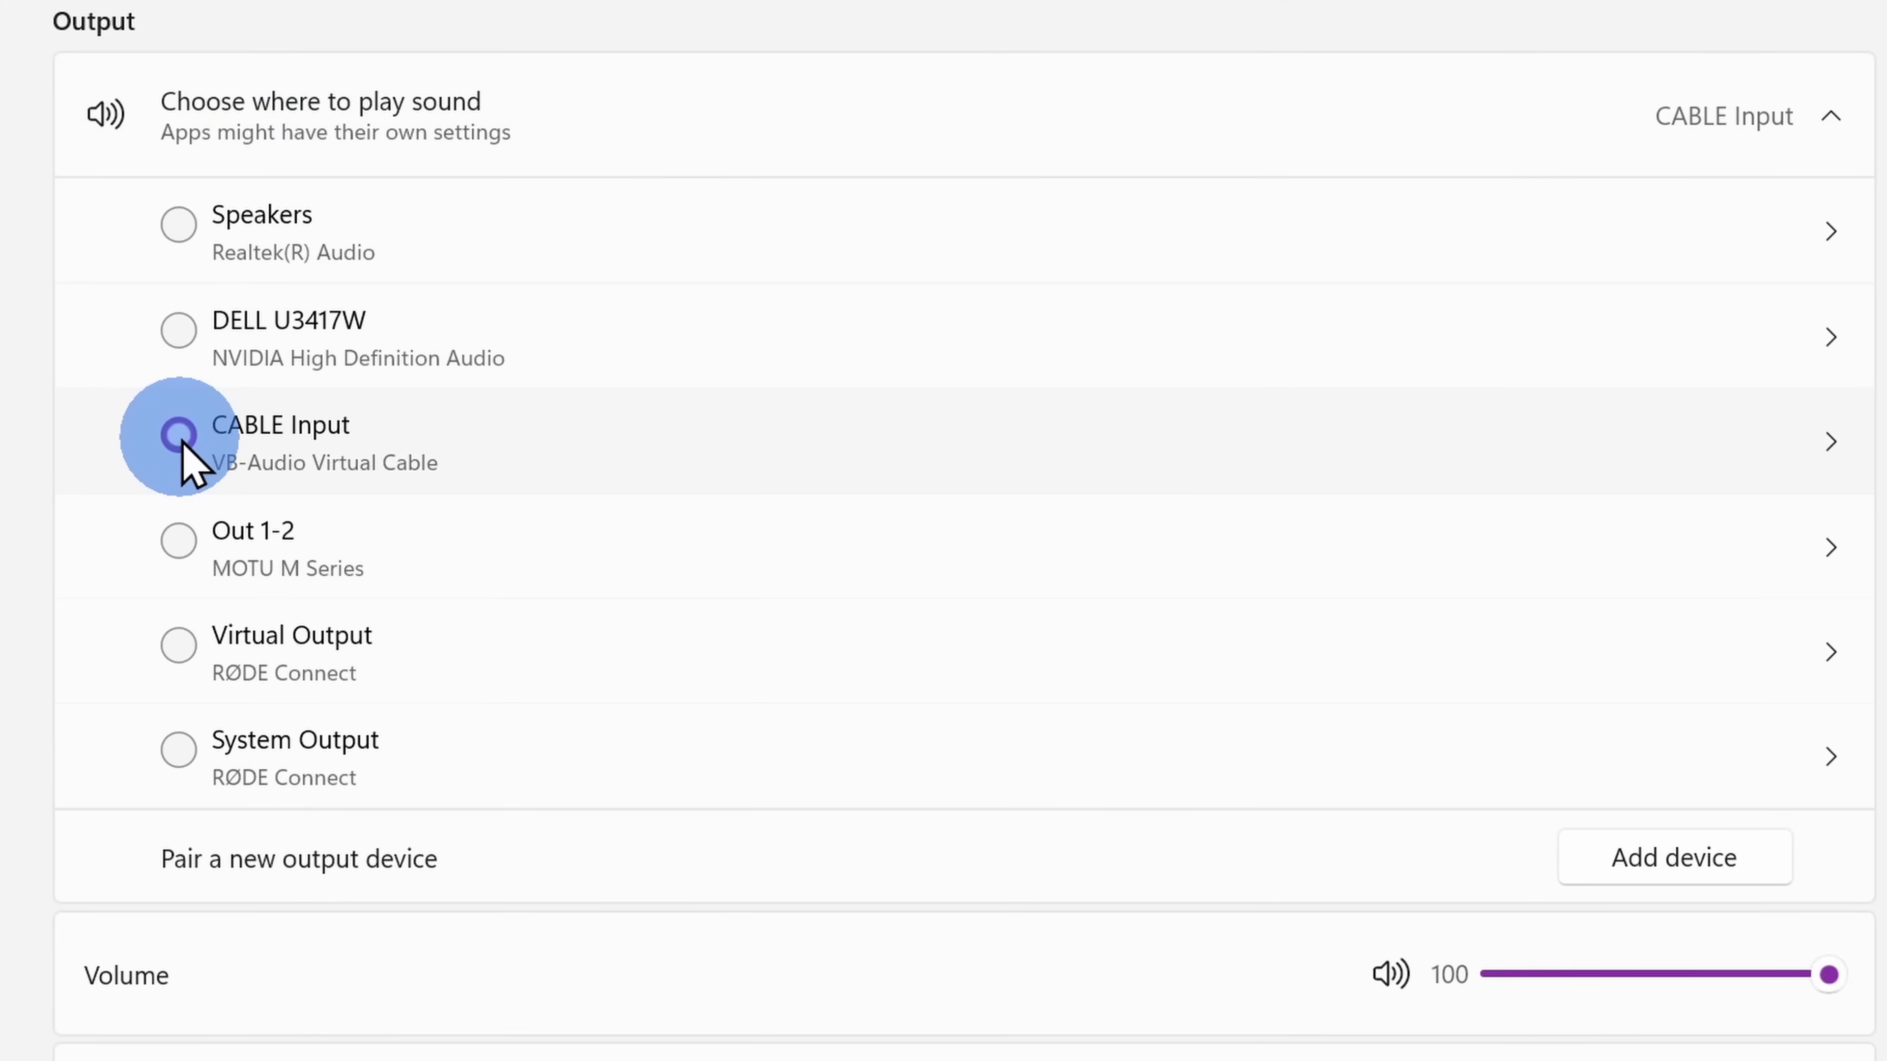
pyautogui.scroll(-10, 182, 444)
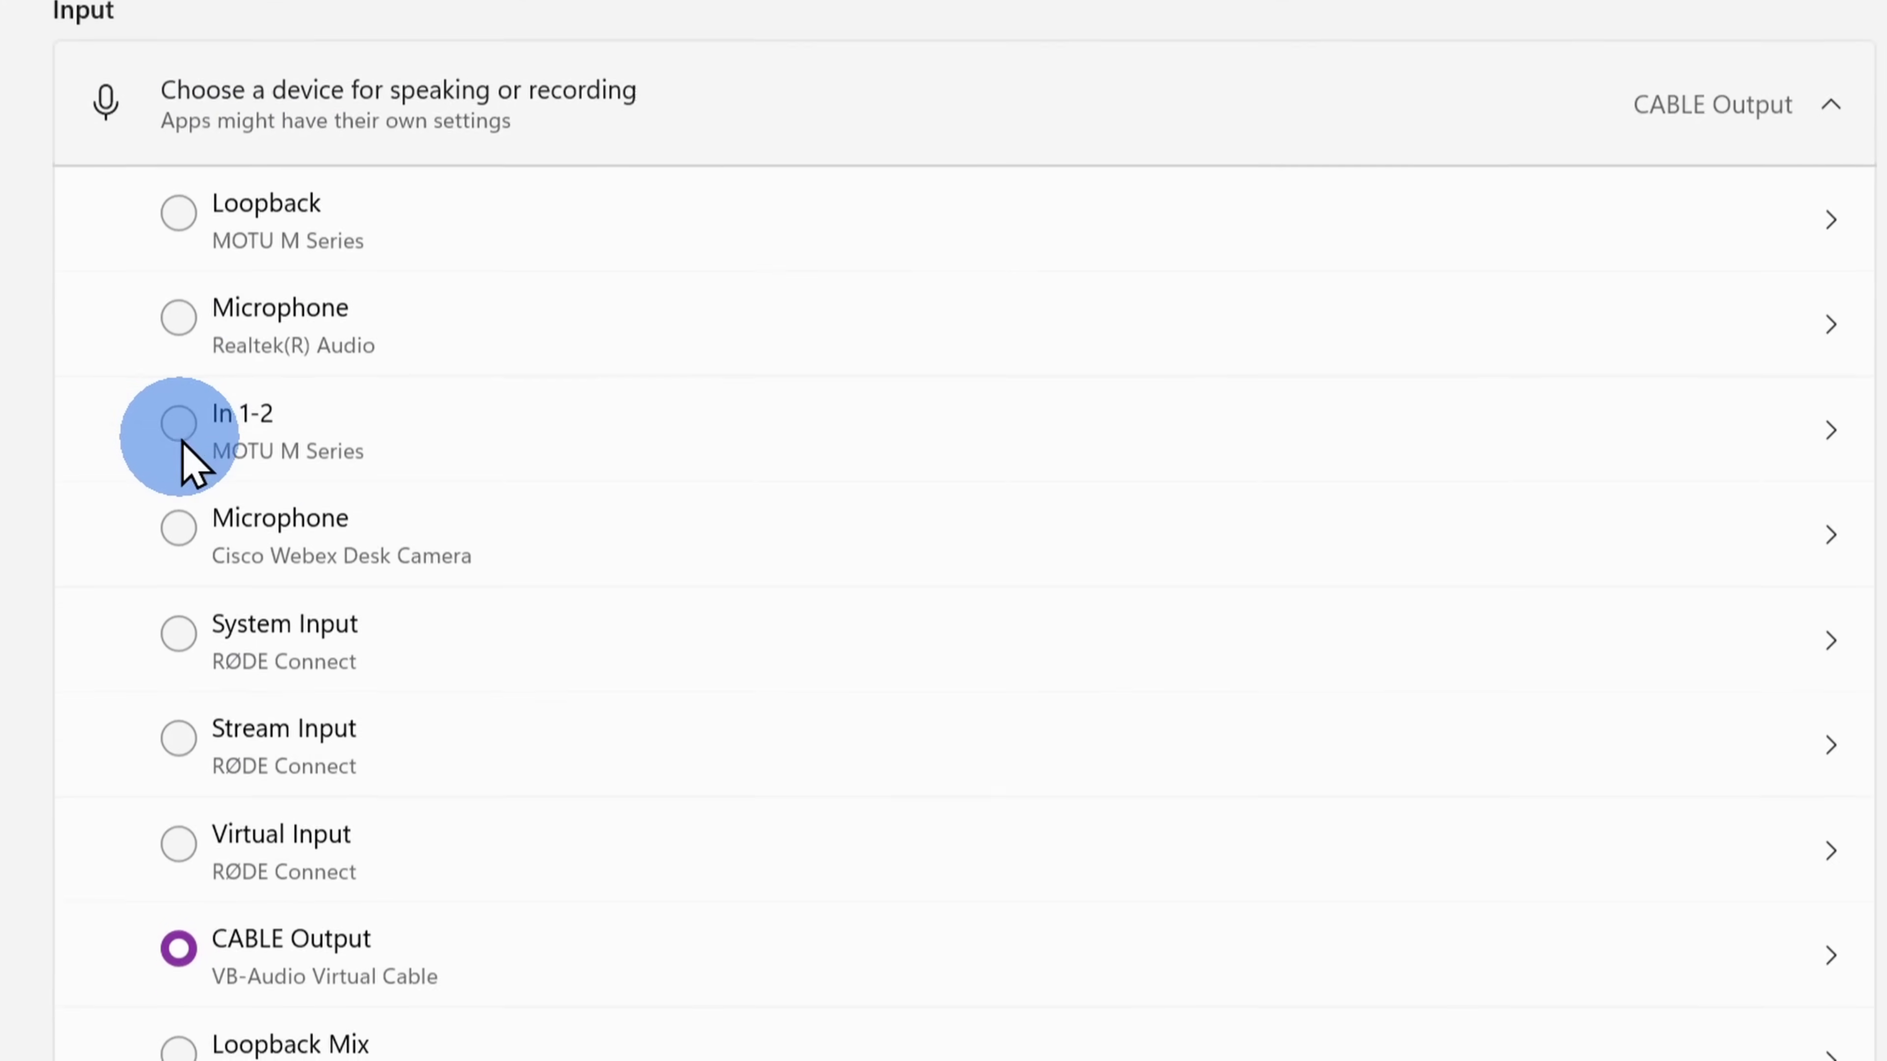
pyautogui.scroll(-1, 178, 461)
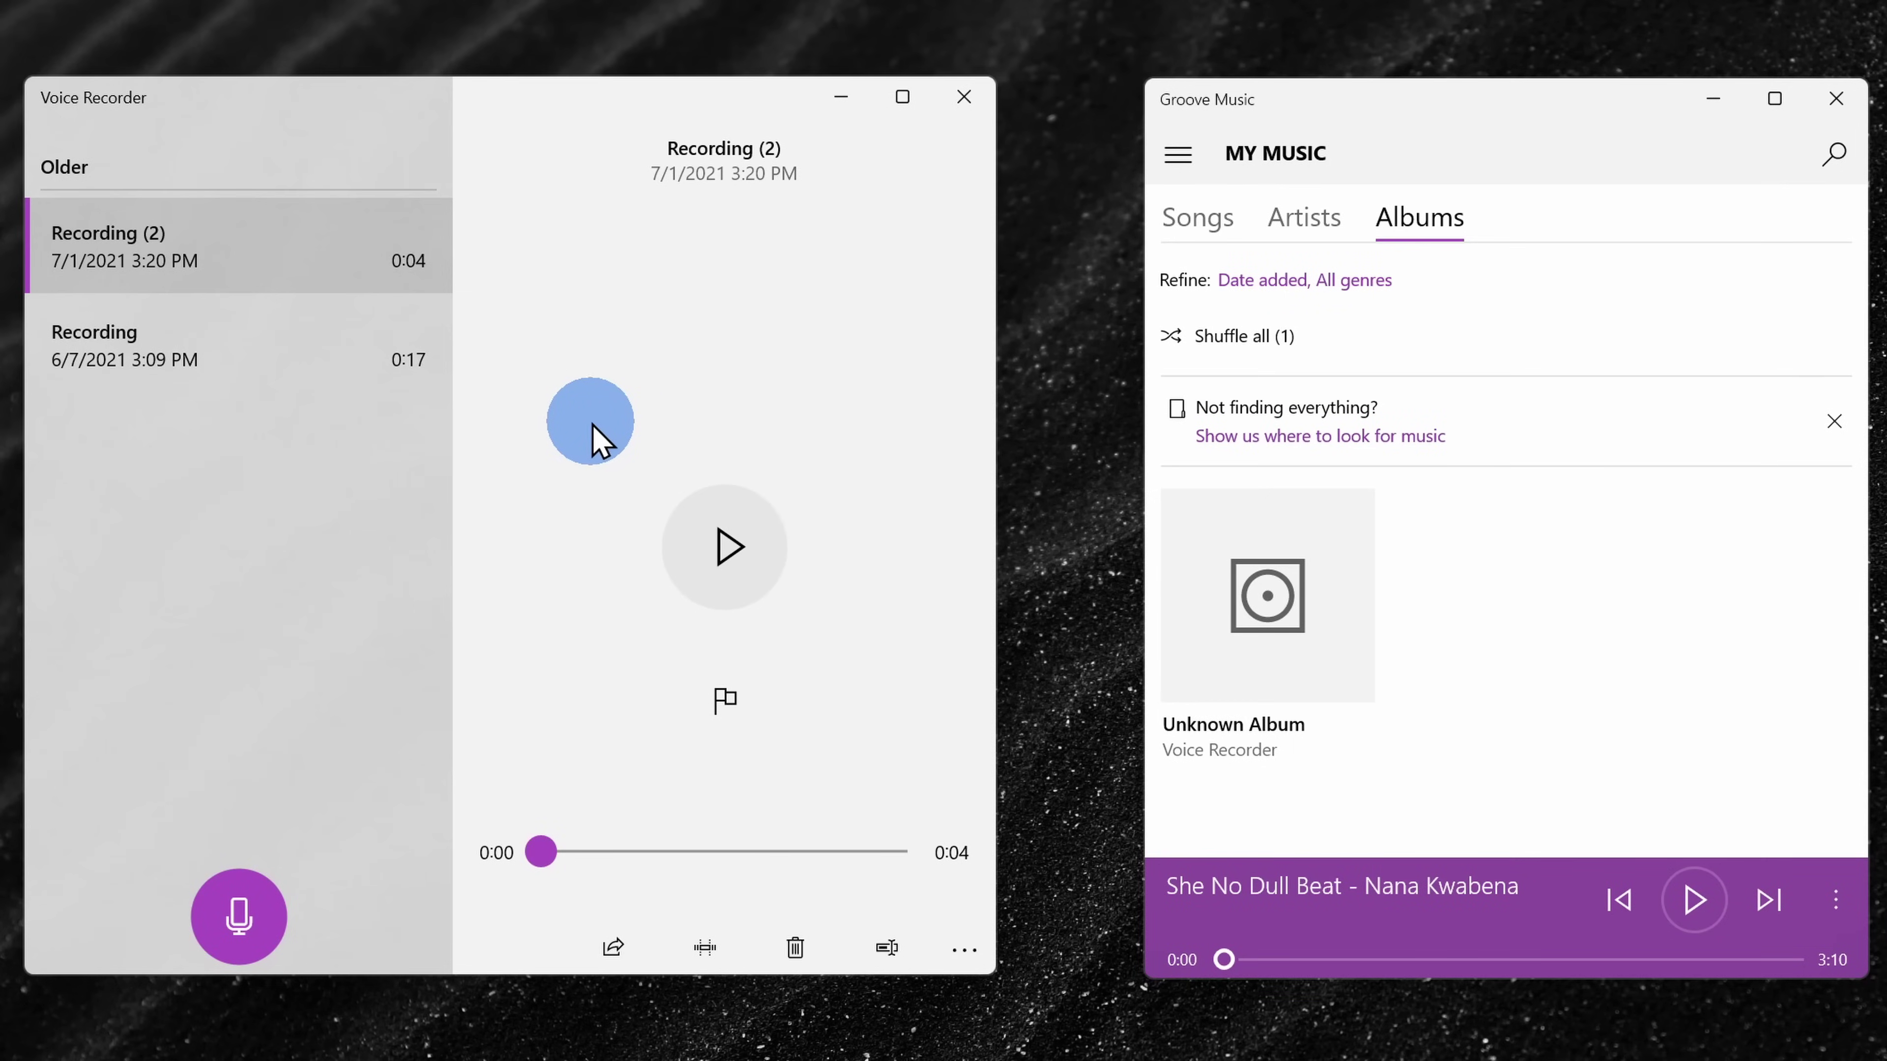
# - Record the song via the virtual cable as 8-second Recording (3), then play it from 0:03
pyautogui.click(240, 922)
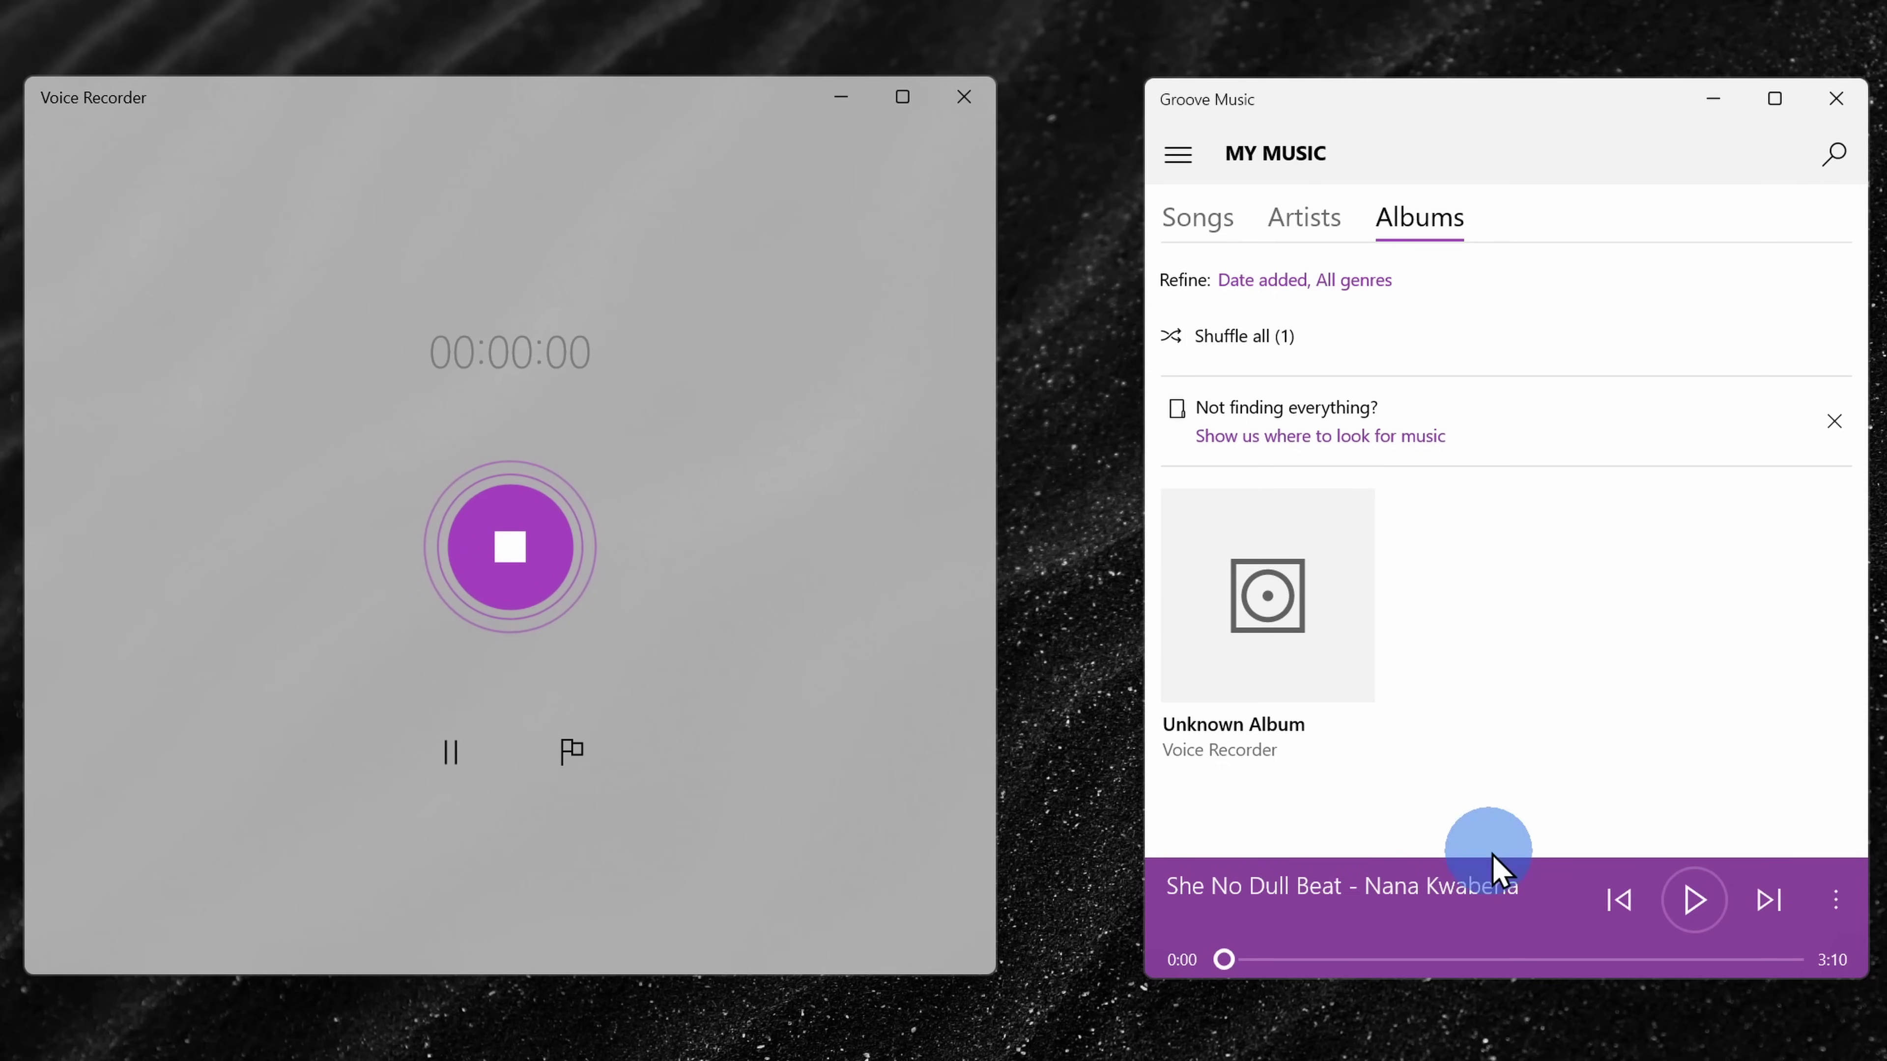
pyautogui.click(1695, 901)
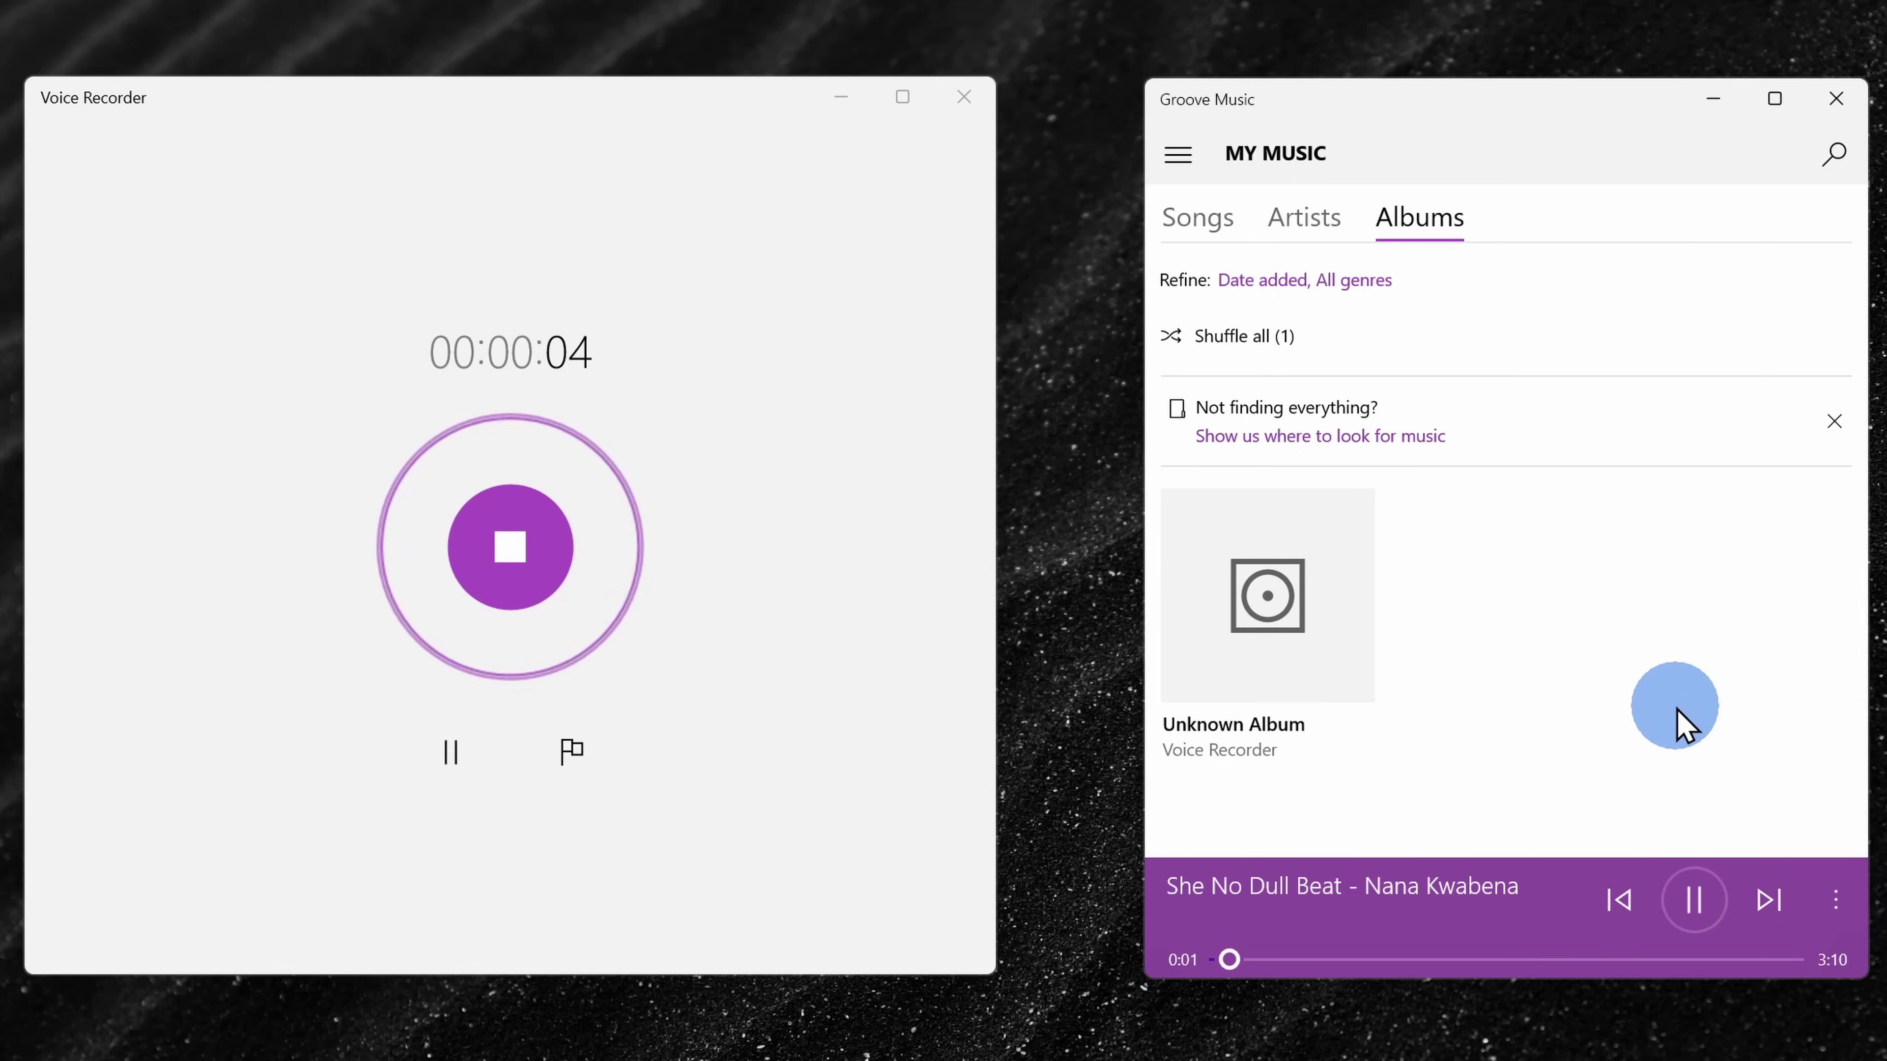
pyautogui.click(513, 547)
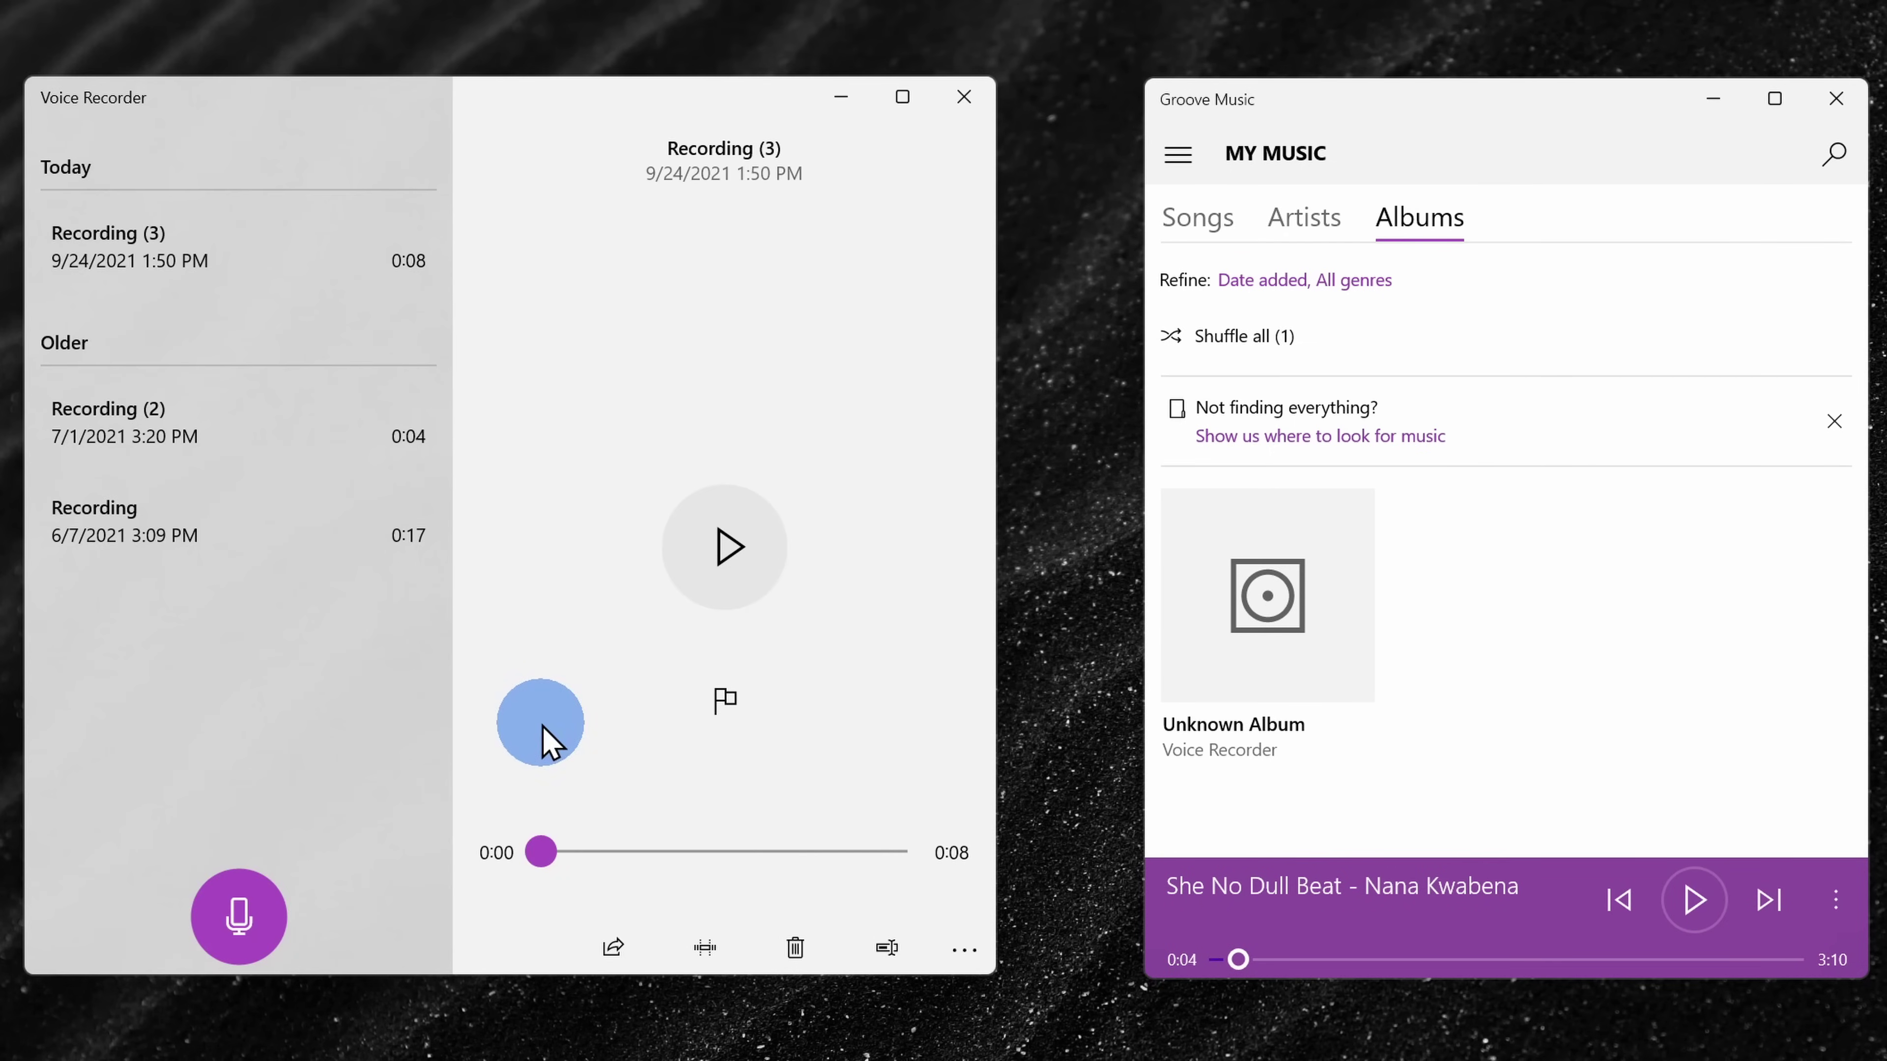
pyautogui.moveTo(545, 854); pyautogui.dragTo(665, 855)
pyautogui.click(745, 566)
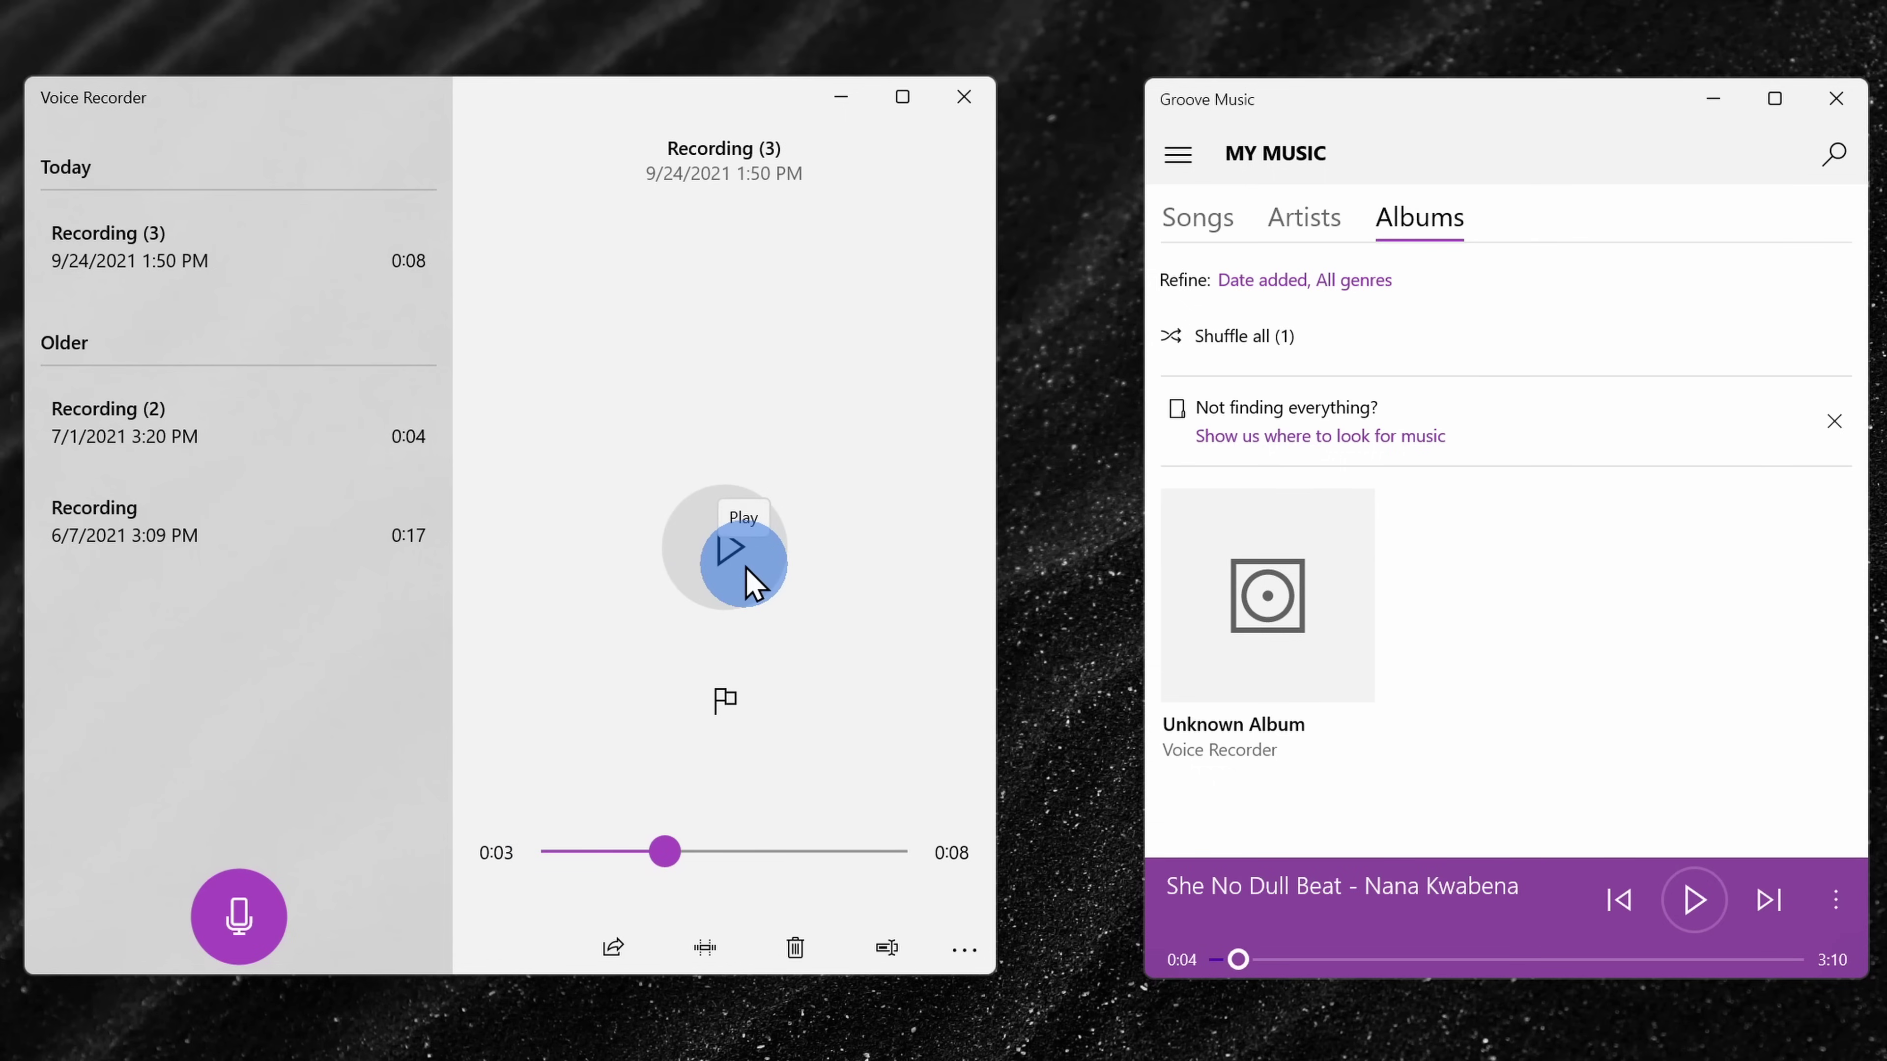
pyautogui.click(744, 566)
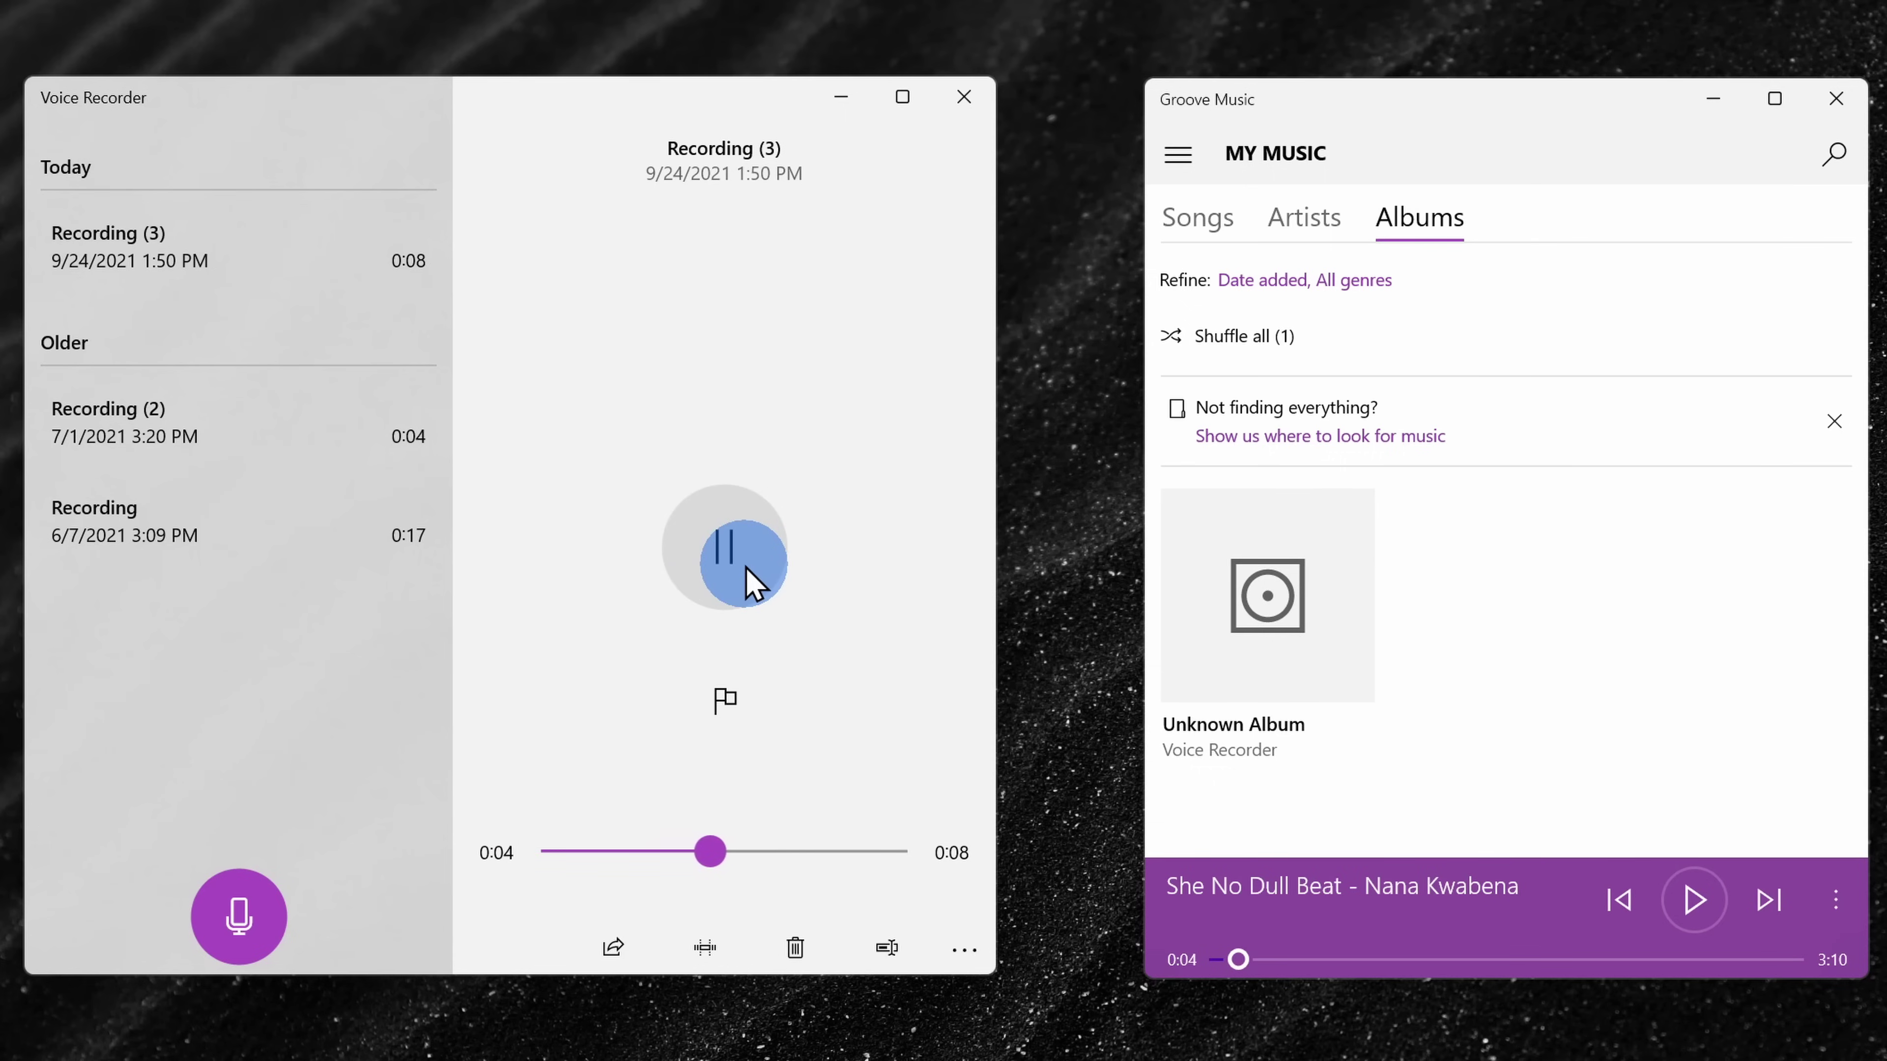
pyautogui.click(746, 569)
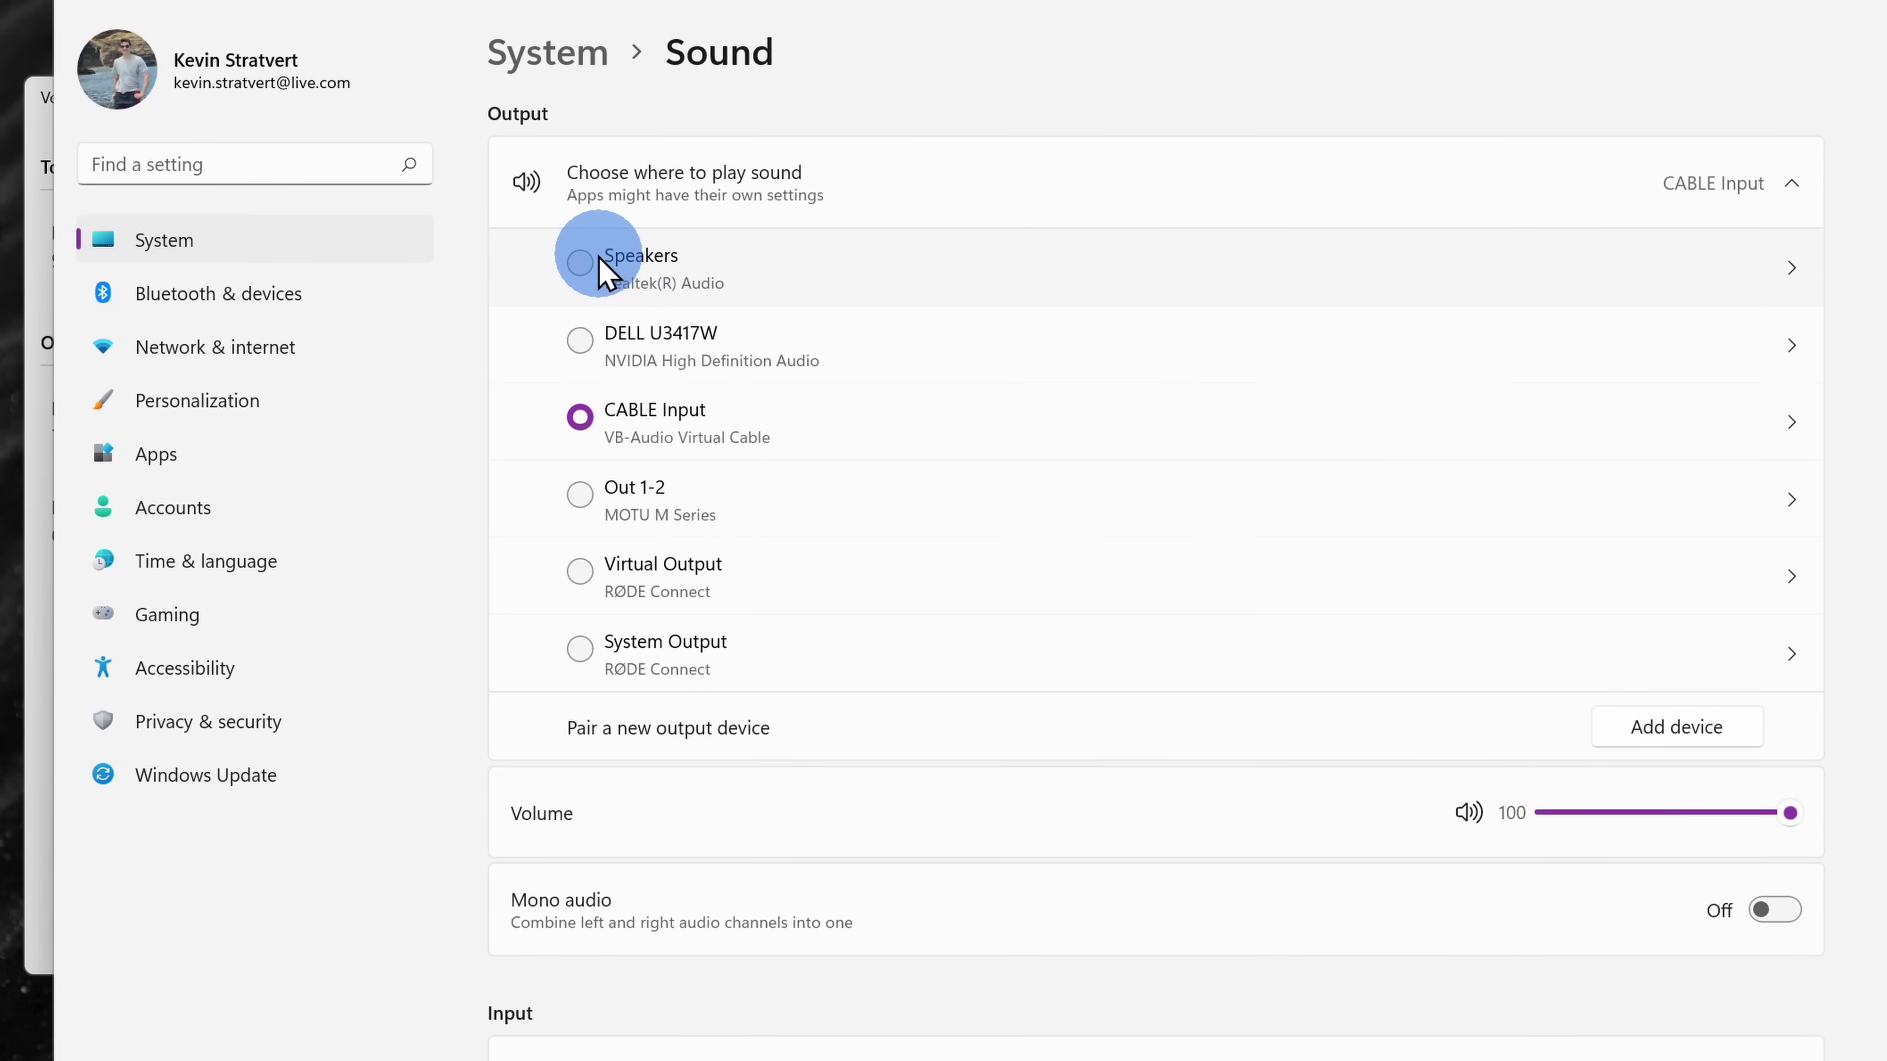
# - Select Speakers (Realtek(R) Audio) under Output, replacing CABLE Input
pyautogui.click(581, 263)
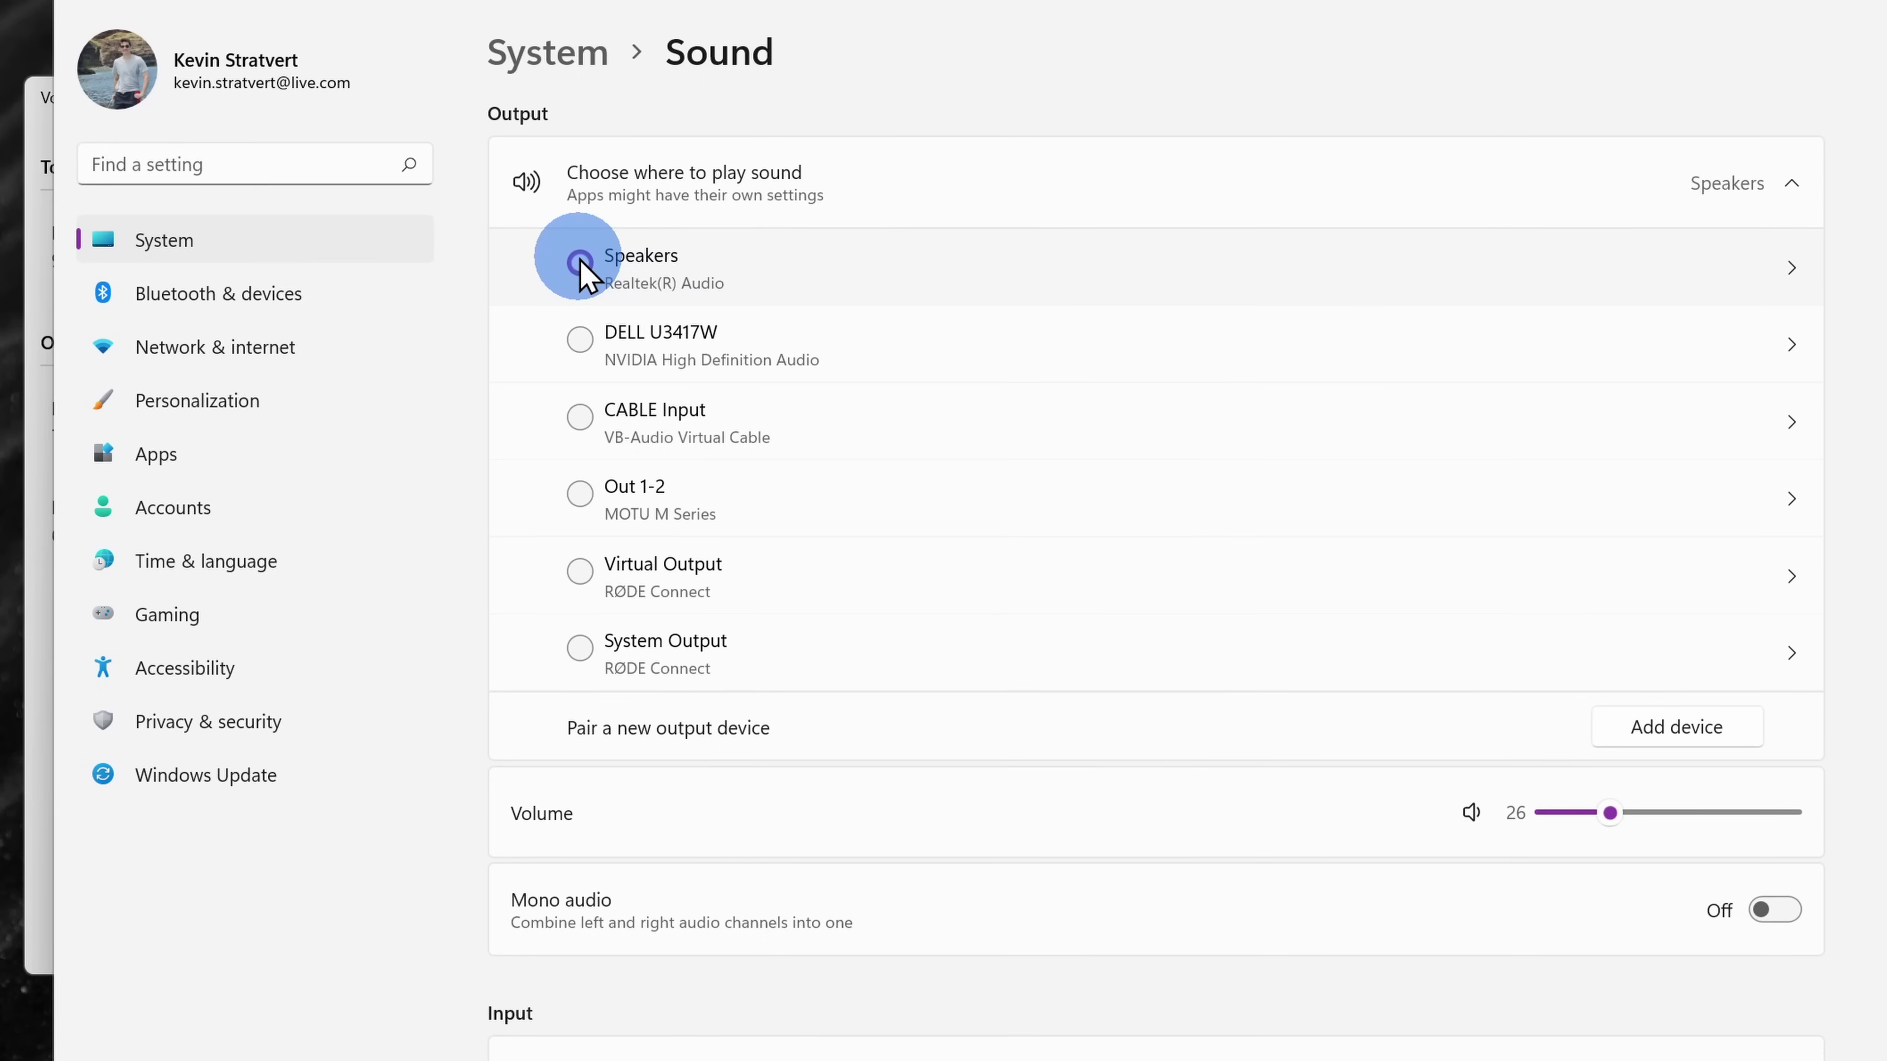